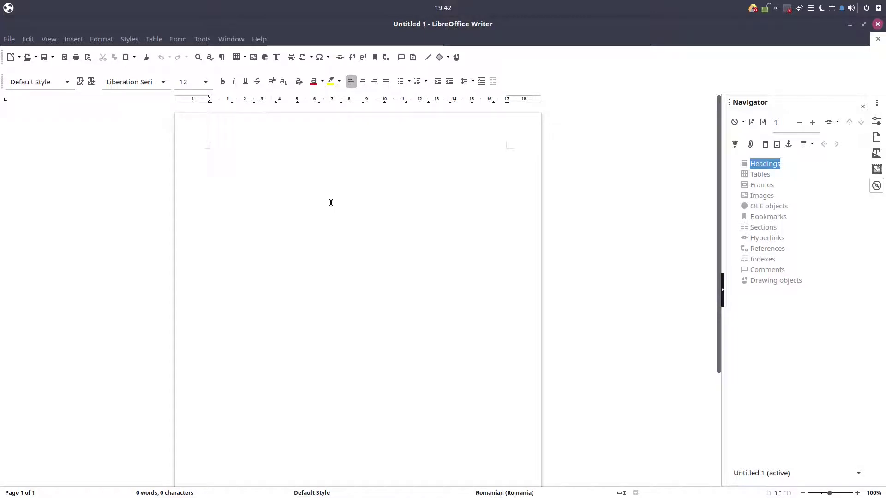
Insert nos-programmes.png as Image1 at the top of the blank page and deselect it
{"action": "left_click", "coordinate": [253, 60]}
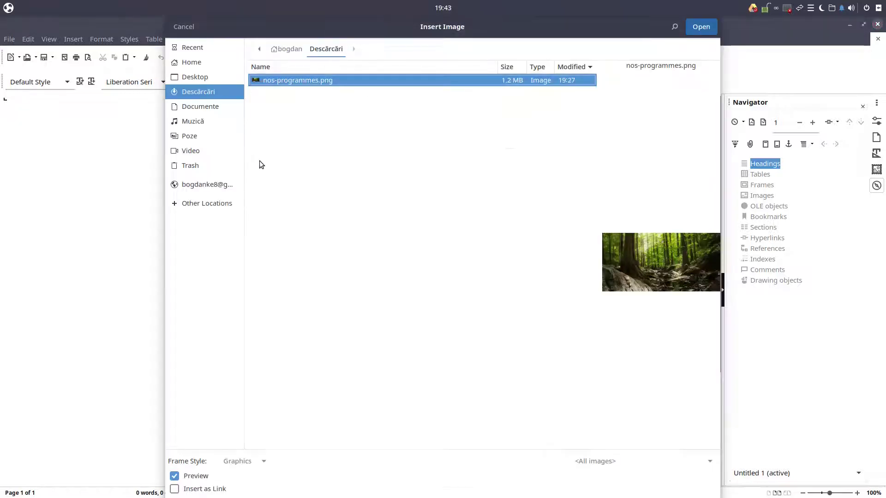
{"action": "left_click", "coordinate": [700, 29]}
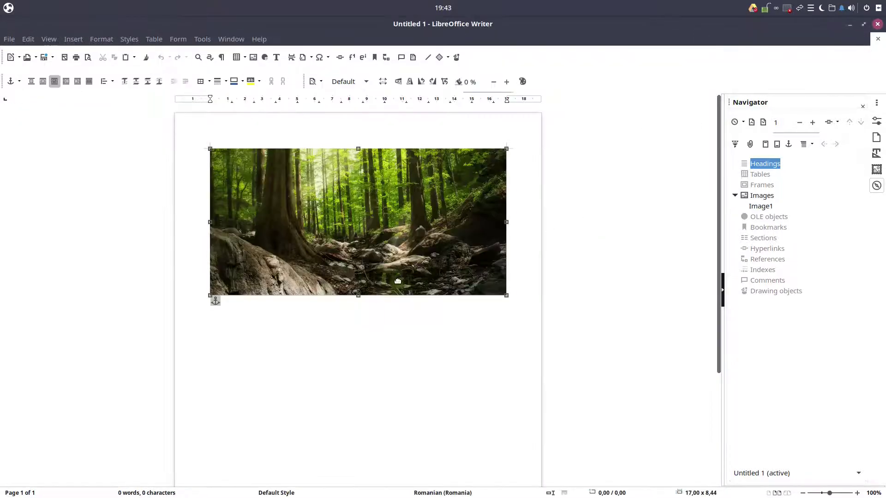
{"action": "left_click", "coordinate": [219, 306]}
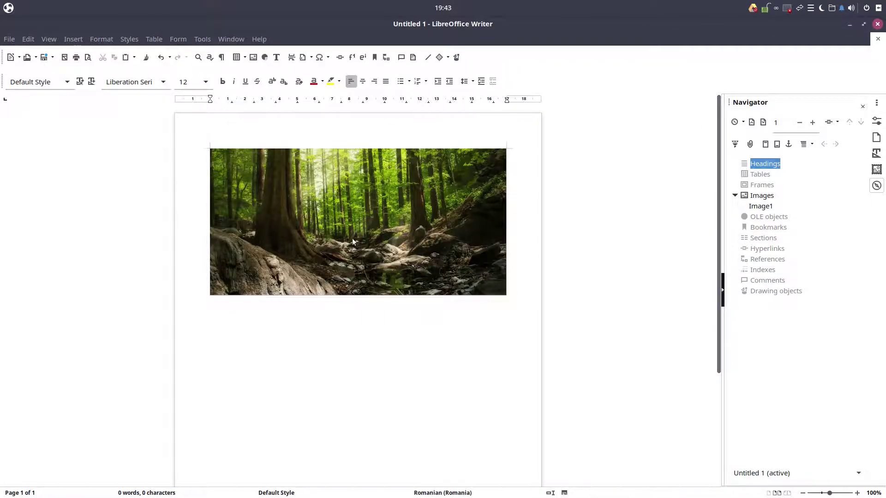
Enable AutoCaption for LibreOffice Writer Image in Options, keeping the caption category as Image
{"action": "left_click", "coordinate": [208, 40]}
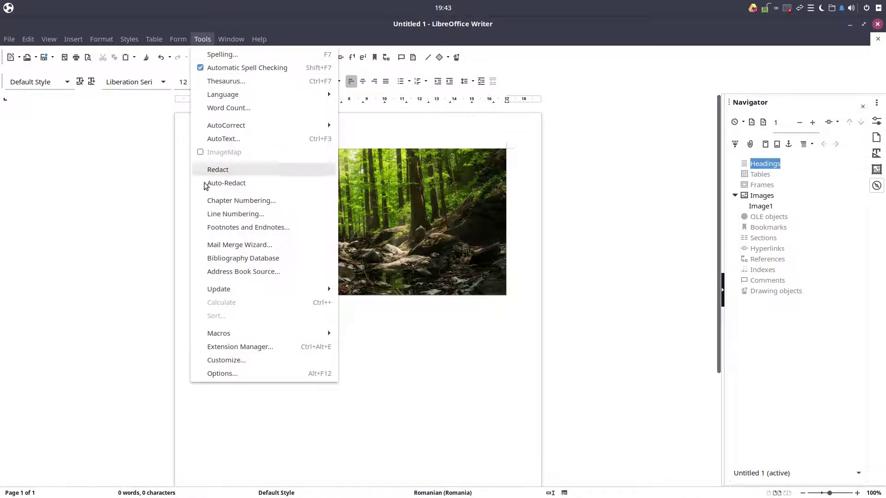
{"action": "left_click", "coordinate": [236, 373]}
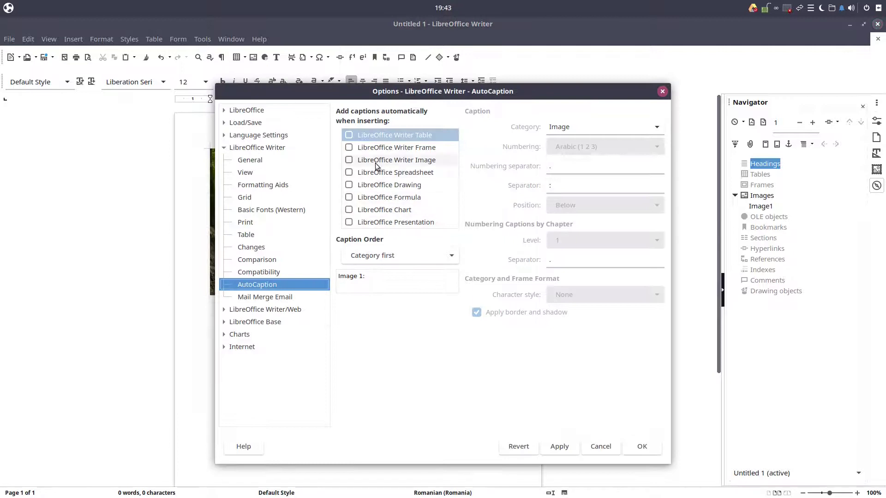
{"action": "left_click", "coordinate": [377, 136]}
{"action": "left_click", "coordinate": [378, 159]}
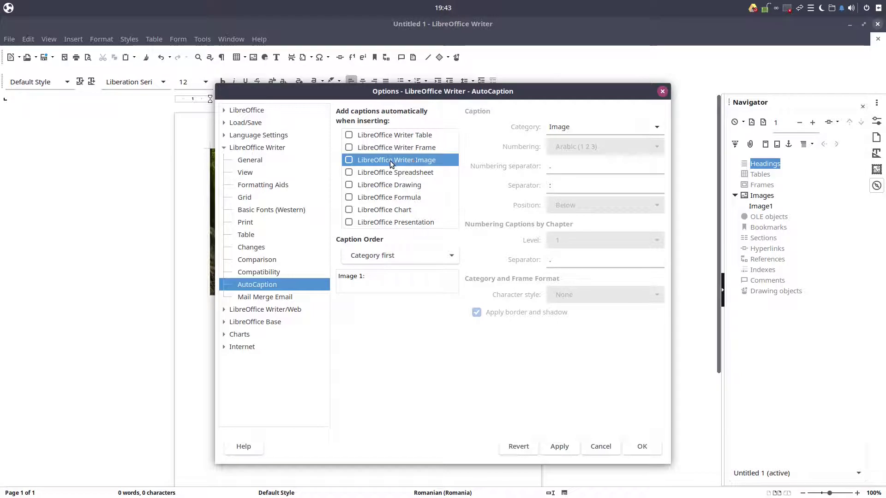
{"action": "left_click", "coordinate": [350, 160]}
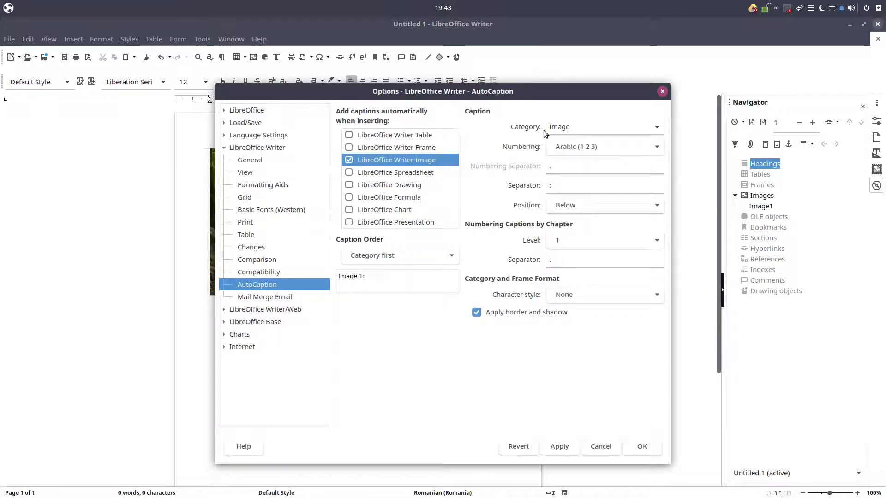
{"action": "double_click", "coordinate": [573, 129]}
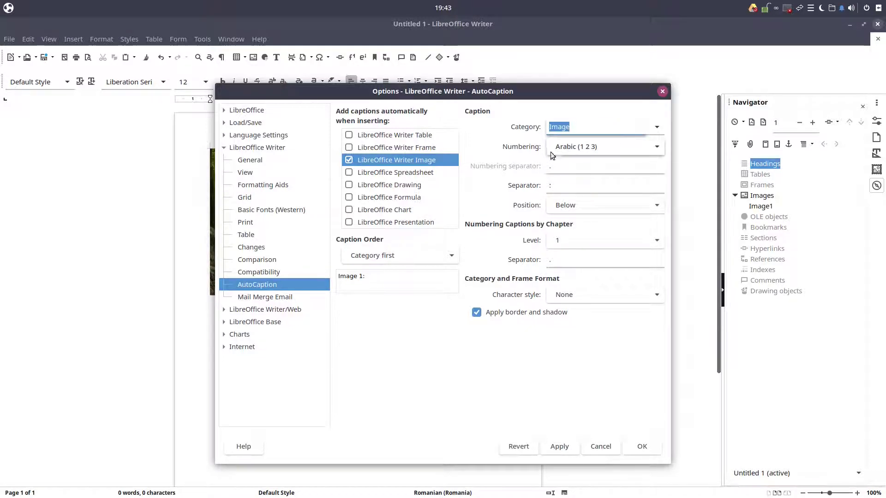
{"action": "left_click", "coordinate": [577, 127]}
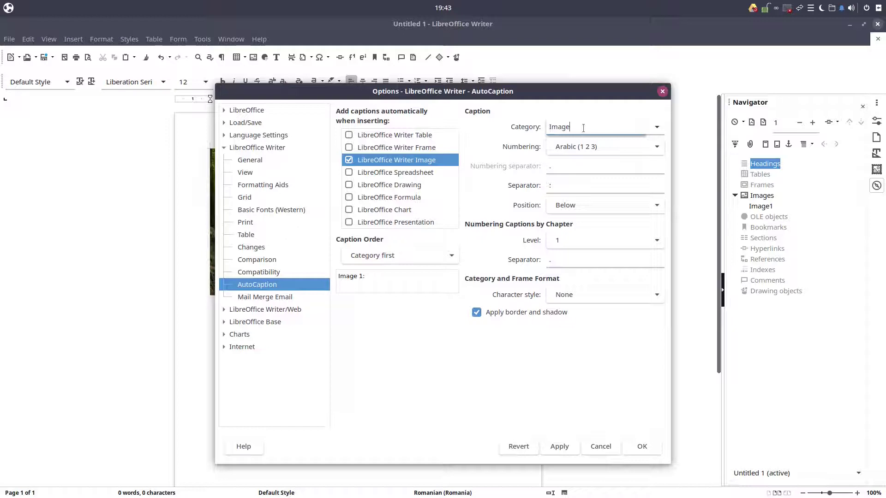
{"action": "type", "text": "nr"}
{"action": "key", "text": "BackSpace"}
{"action": "type", "text": "rn"}
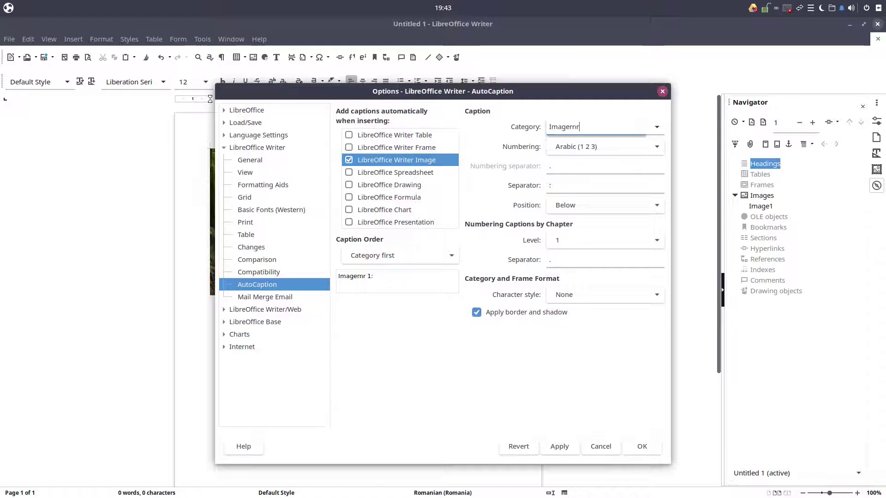
{"action": "key", "text": "BackSpace"}
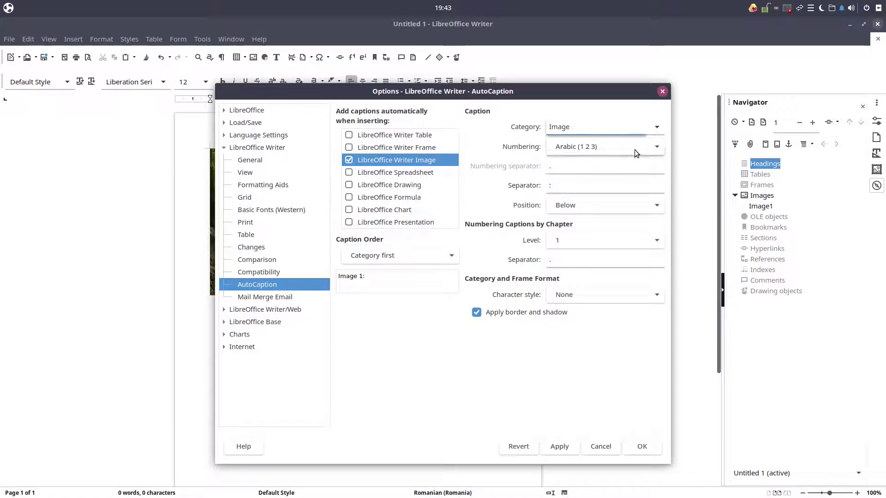
Keep category Image and Arabic (1 2 3) numbering, and set caption position to Above
{"action": "left_click", "coordinate": [657, 126]}
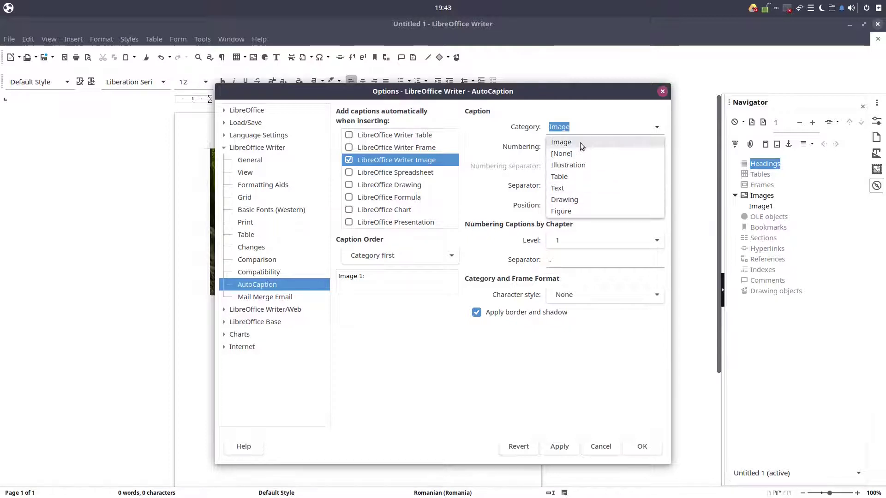
{"action": "left_click", "coordinate": [577, 125]}
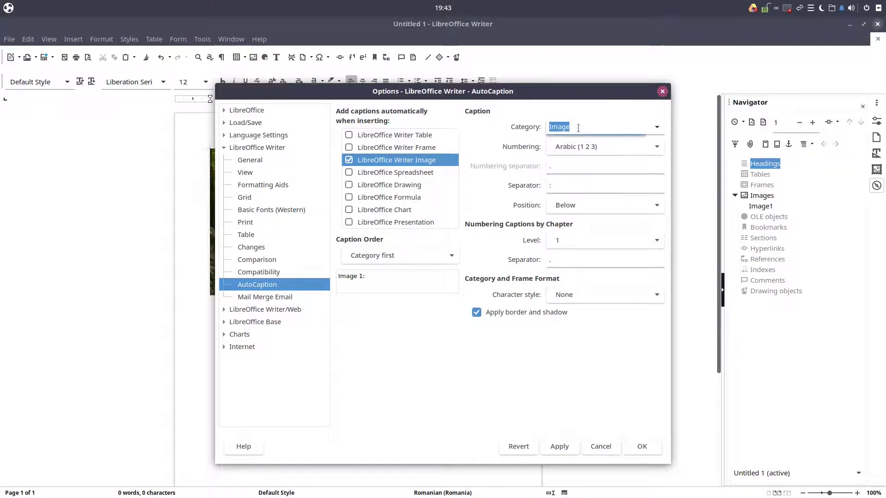
{"action": "left_click", "coordinate": [574, 146]}
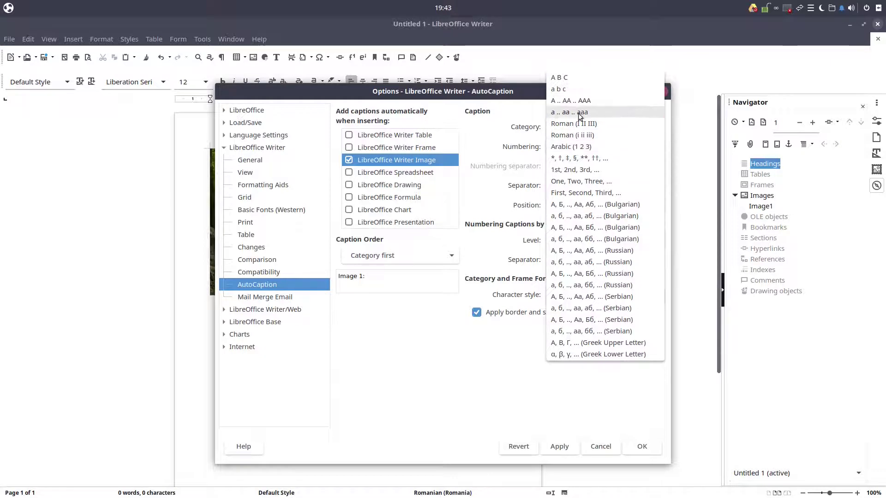
{"action": "left_click", "coordinate": [583, 146]}
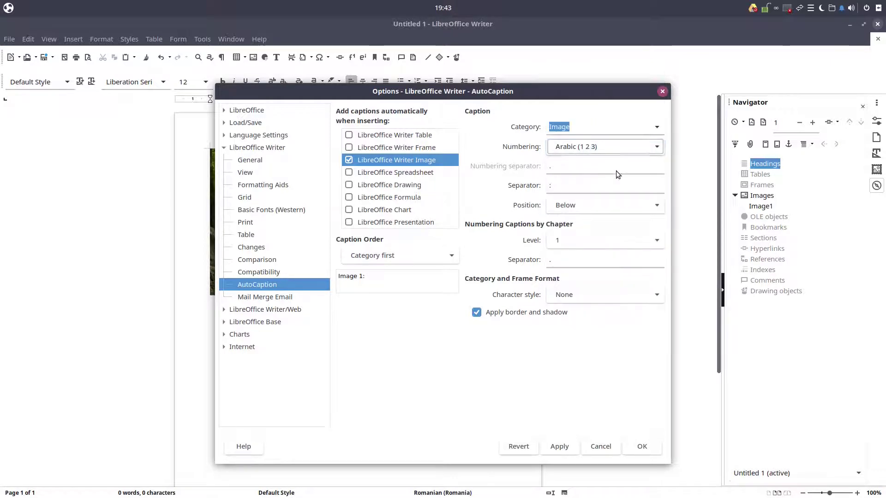
{"action": "left_click", "coordinate": [572, 205]}
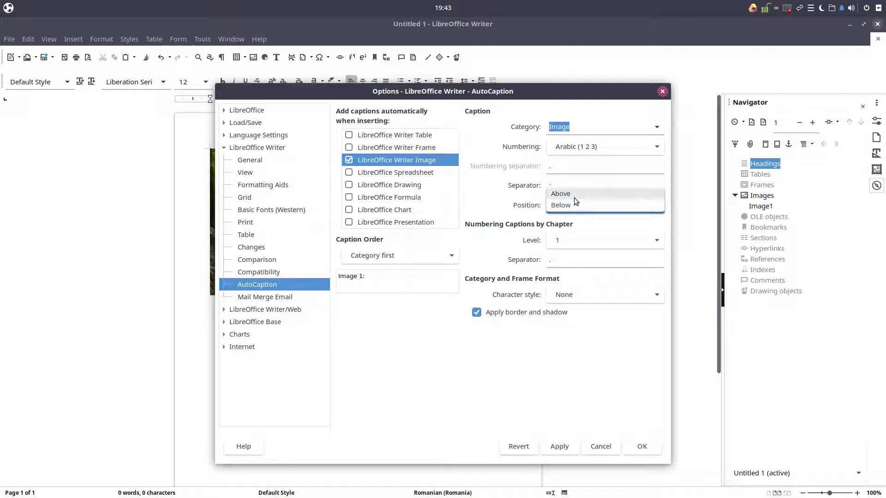
{"action": "left_click", "coordinate": [574, 197]}
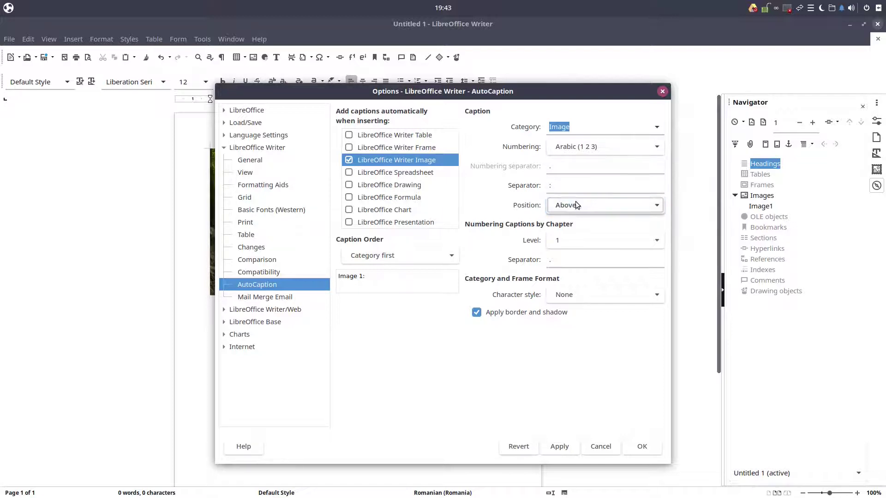
Set chapter level to None, turn off border and shadow, then apply and close Options
{"action": "left_click", "coordinate": [571, 239]}
{"action": "left_click", "coordinate": [571, 240]}
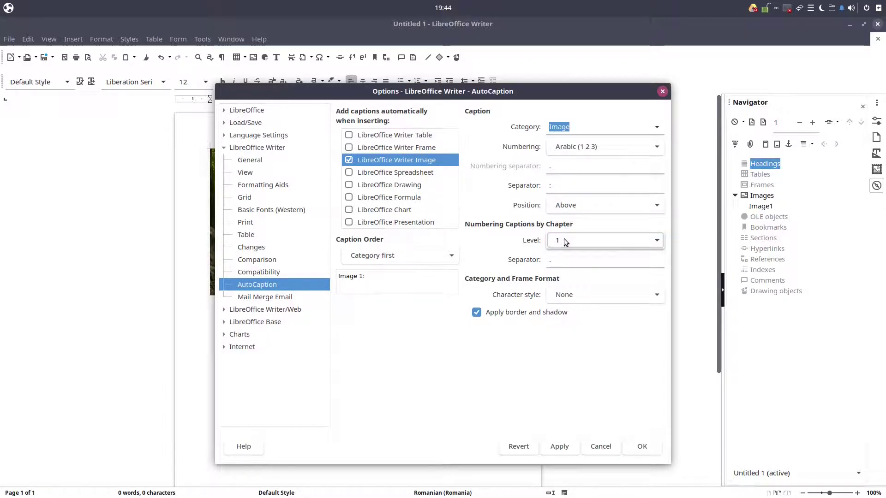
{"action": "left_click", "coordinate": [572, 240]}
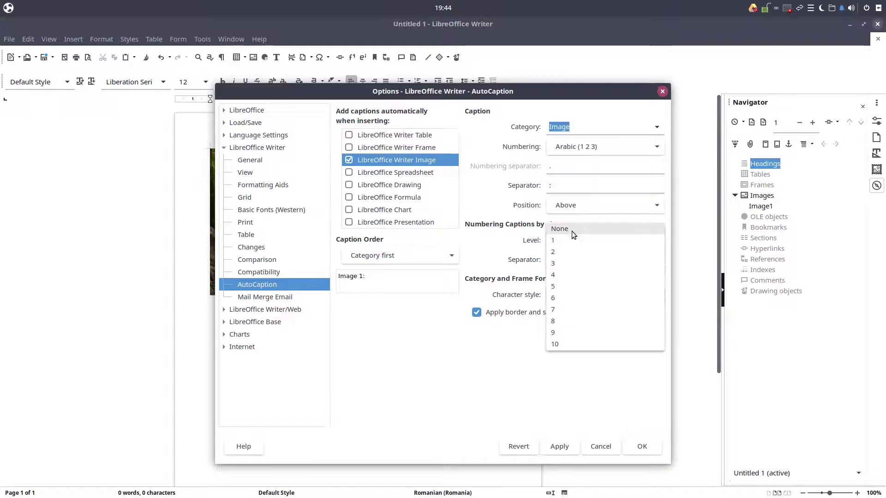
{"action": "left_click", "coordinate": [572, 231]}
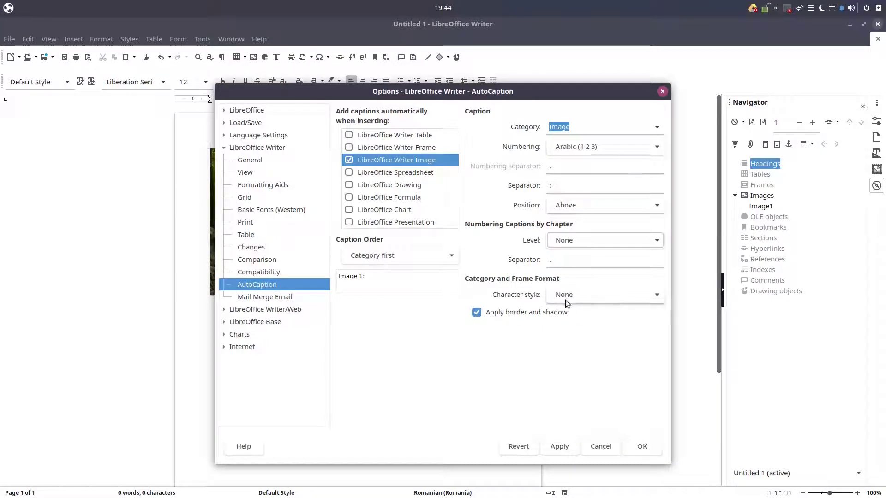
{"action": "left_click", "coordinate": [519, 314]}
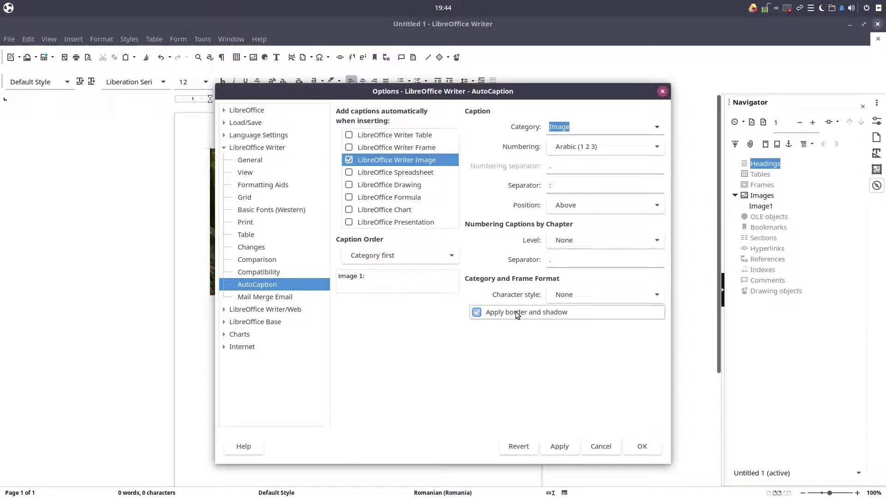
{"action": "left_click", "coordinate": [571, 449]}
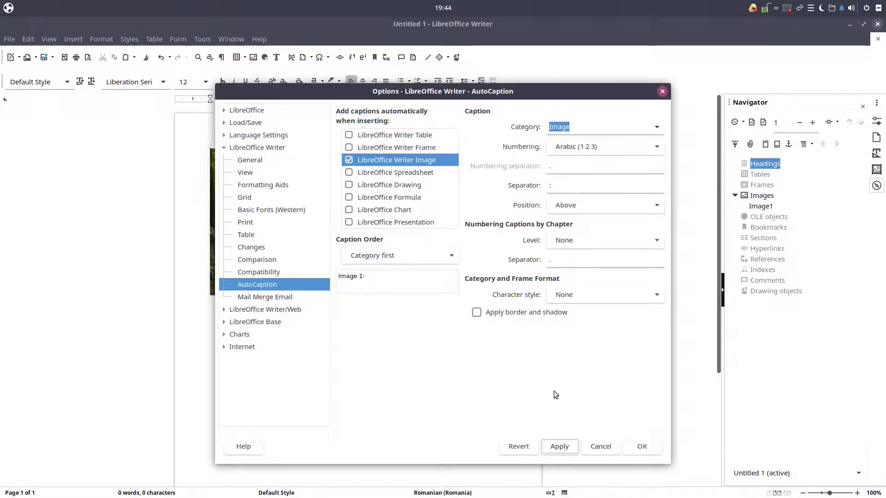
{"action": "left_click", "coordinate": [642, 446]}
Delete the forest picture and re-insert nos-programmes.png so it gets an automatic caption
{"action": "left_click", "coordinate": [442, 277]}
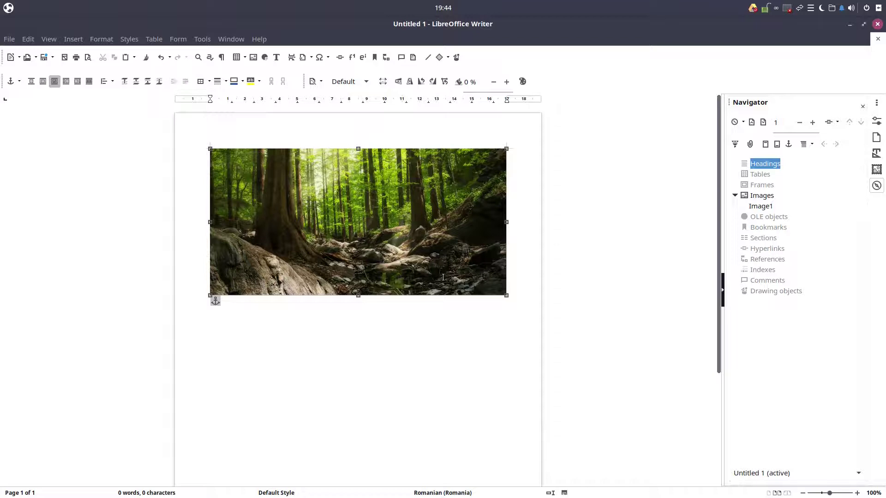
{"action": "key", "text": "Delete"}
{"action": "left_click", "coordinate": [253, 57]}
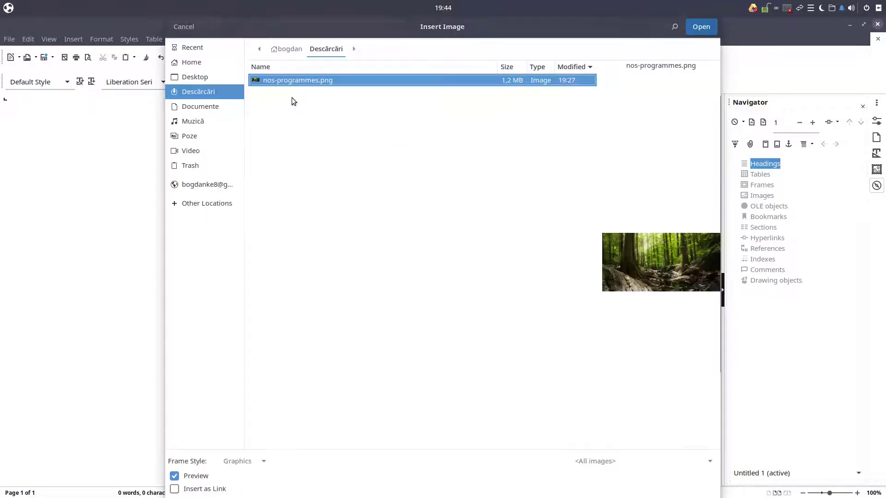
{"action": "left_click", "coordinate": [347, 82]}
{"action": "double_click", "coordinate": [348, 82]}
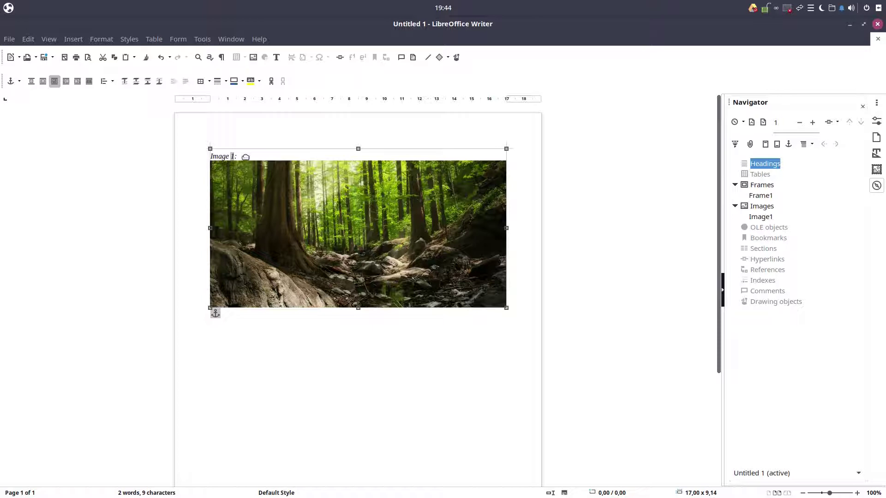
{"action": "left_click", "coordinate": [253, 341]}
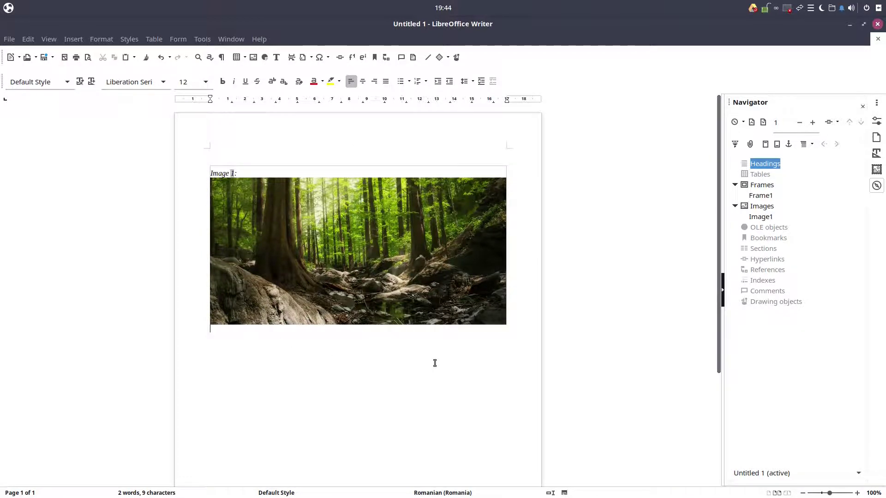
Delete the captioned image and its empty frame, then insert the forest picture again
{"action": "key", "text": "ctrl+n"}
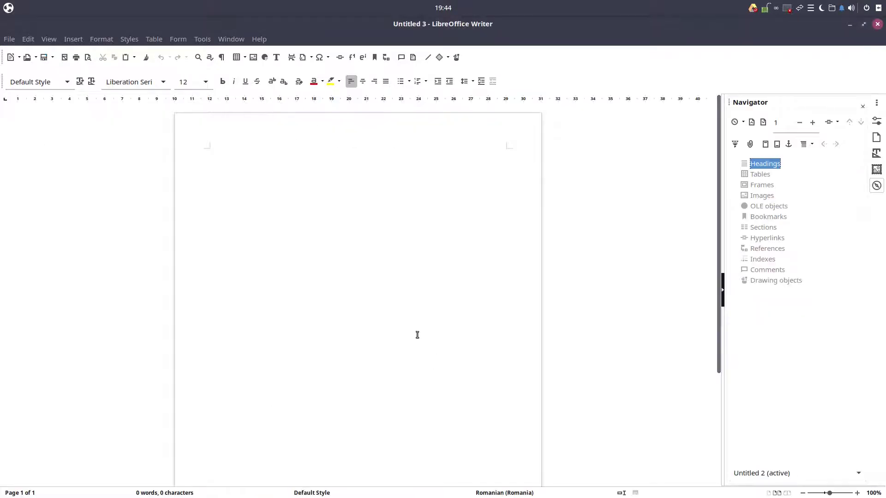
{"action": "left_click", "coordinate": [878, 39]}
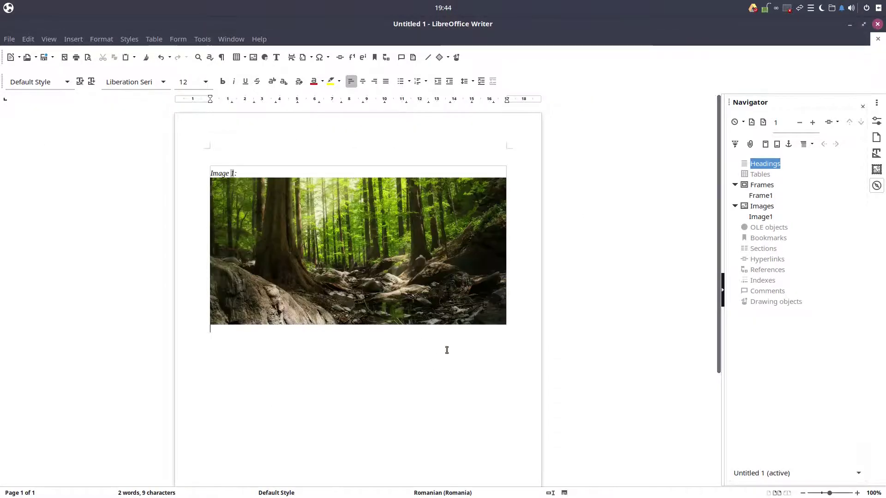
{"action": "left_click", "coordinate": [425, 289]}
{"action": "key", "text": "Delete"}
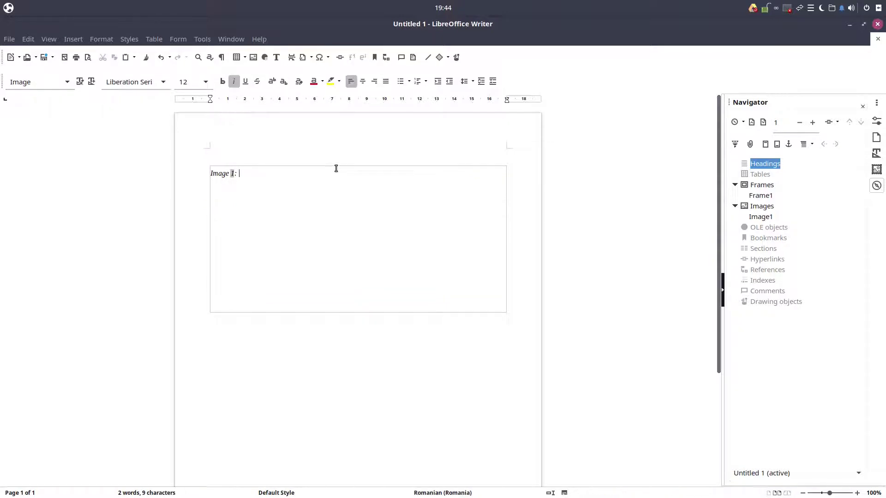
{"action": "left_click", "coordinate": [334, 166]}
{"action": "key", "text": "Delete"}
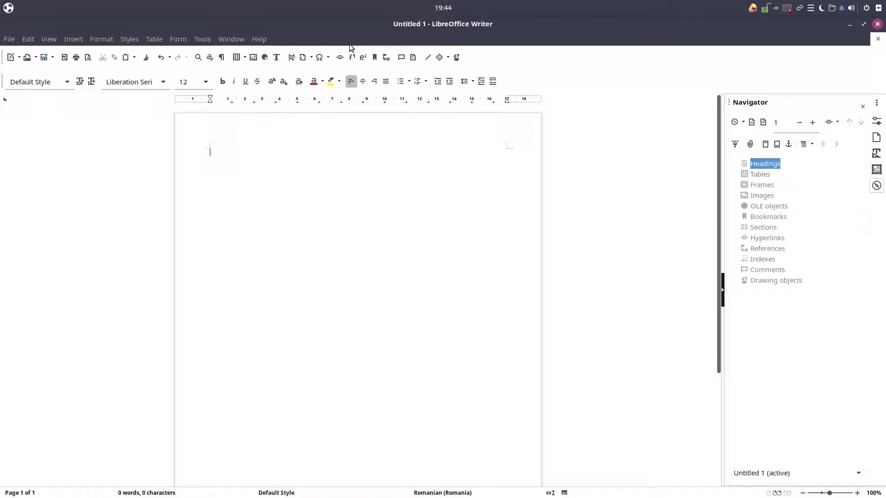
{"action": "left_click", "coordinate": [254, 57]}
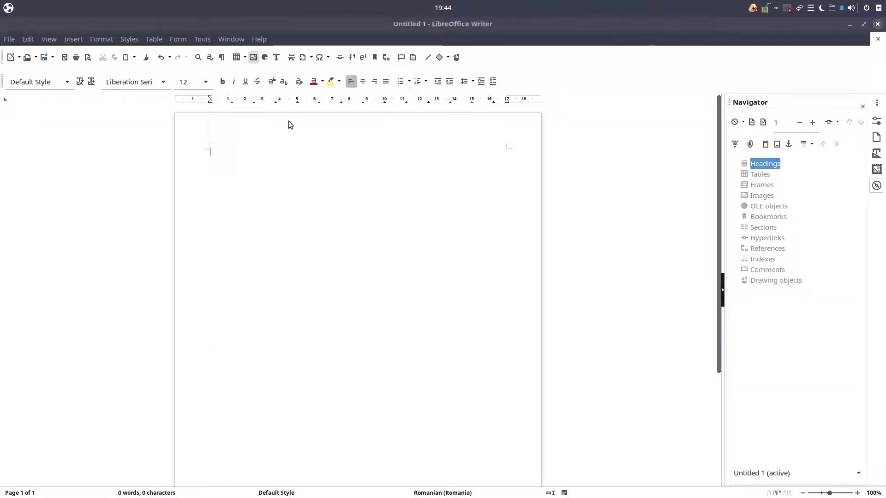
{"action": "double_click", "coordinate": [301, 81]}
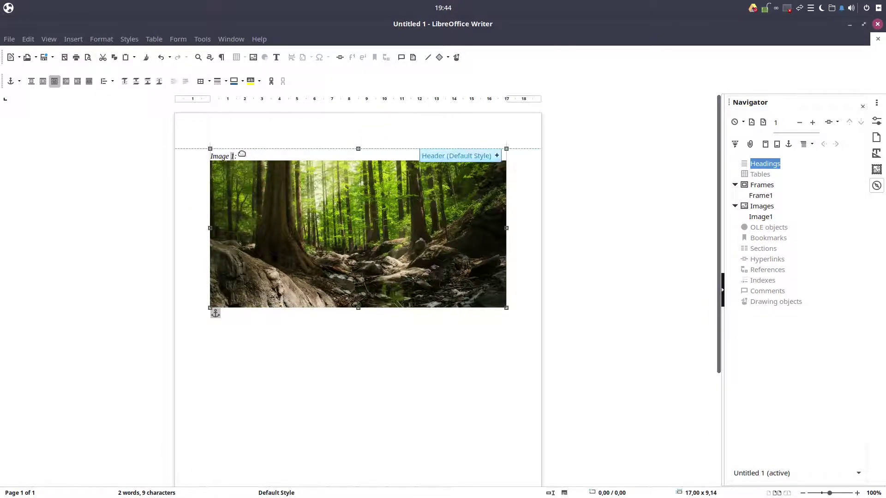
Type 'A walk in the forest' after 'Image 1:' in the caption, fixing the typos
{"action": "left_click", "coordinate": [273, 338]}
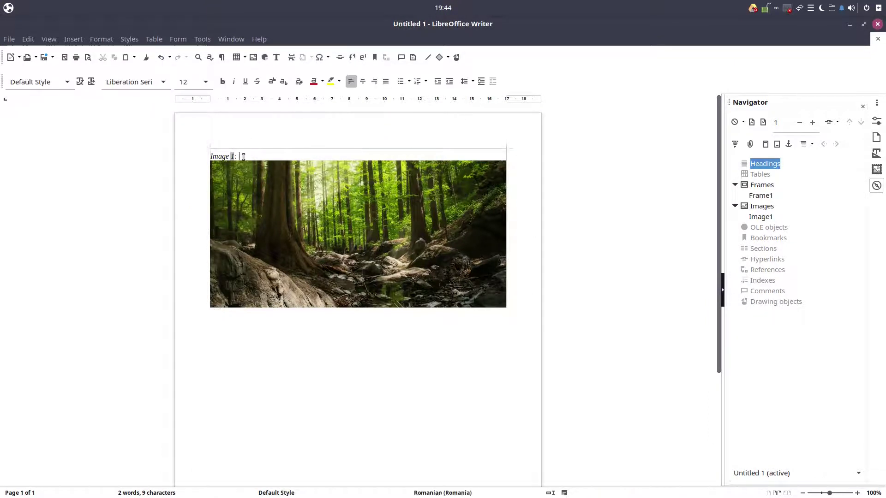
{"action": "key", "text": "Up"}
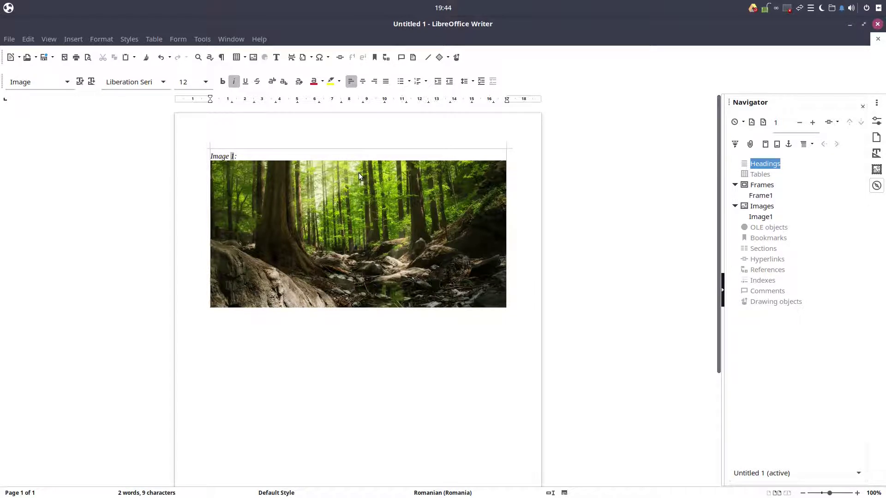
{"action": "left_click", "coordinate": [288, 155]}
{"action": "left_click", "coordinate": [280, 309]}
{"action": "left_click", "coordinate": [247, 154]}
{"action": "left_click", "coordinate": [376, 158]}
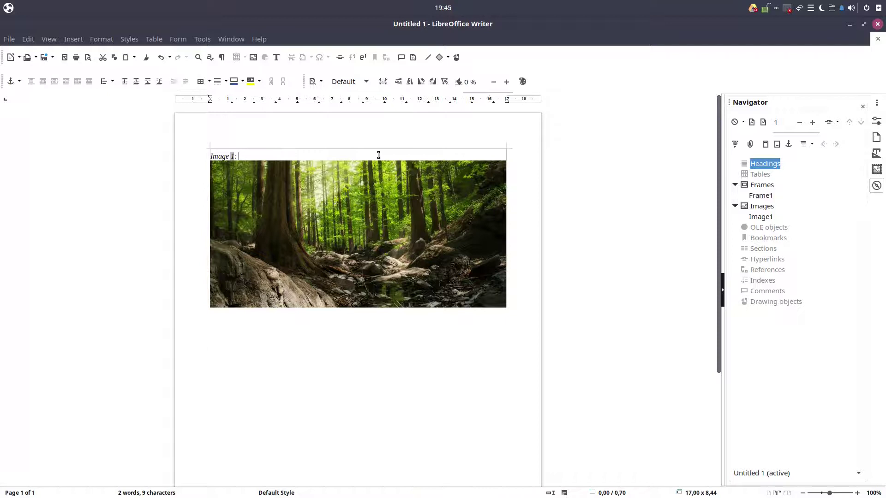
{"action": "type", "text": "cdcdcd"}
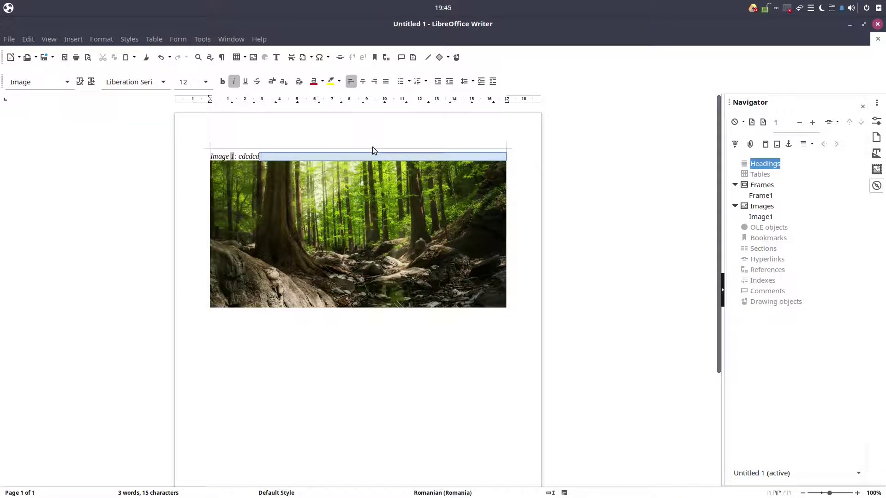
{"action": "key", "text": "BackSpace"}
{"action": "key", "text": "BackSpace"}
{"action": "key", "text": "BackSpace"}
{"action": "key", "text": "BackSpace"}
{"action": "key", "text": "BackSpace"}
{"action": "key", "text": "BackSpace"}
{"action": "type", "text": "A"}
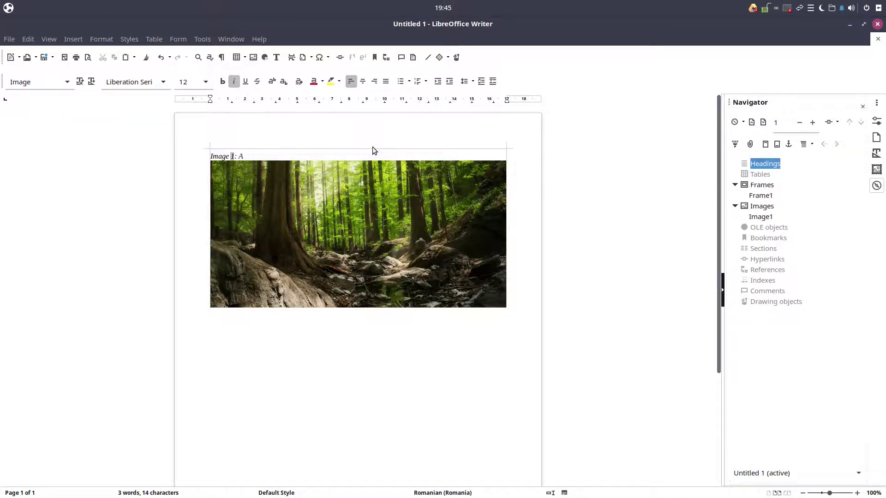
{"action": "type", "text": " walk în the forest"}
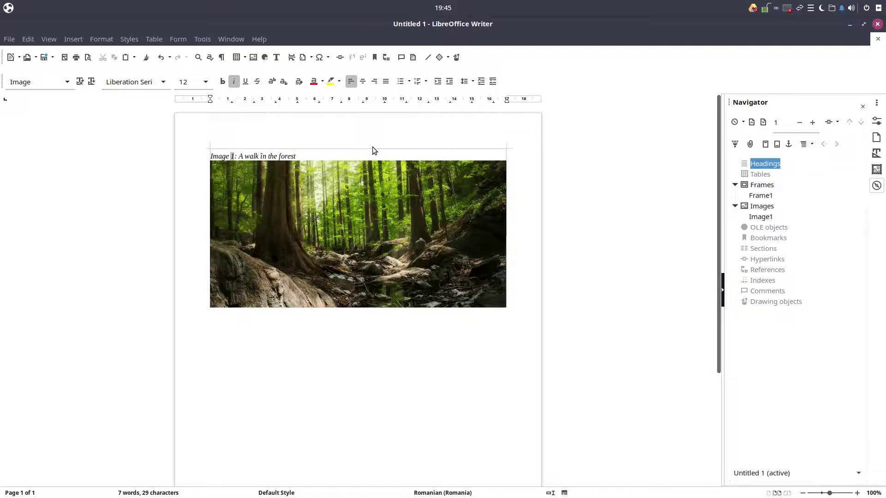
{"action": "left_click", "coordinate": [261, 157]}
{"action": "key", "text": "BackSpace"}
Insert a second forest image on the empty line below the first picture
{"action": "type", "text": "i"}
{"action": "left_click", "coordinate": [363, 338]}
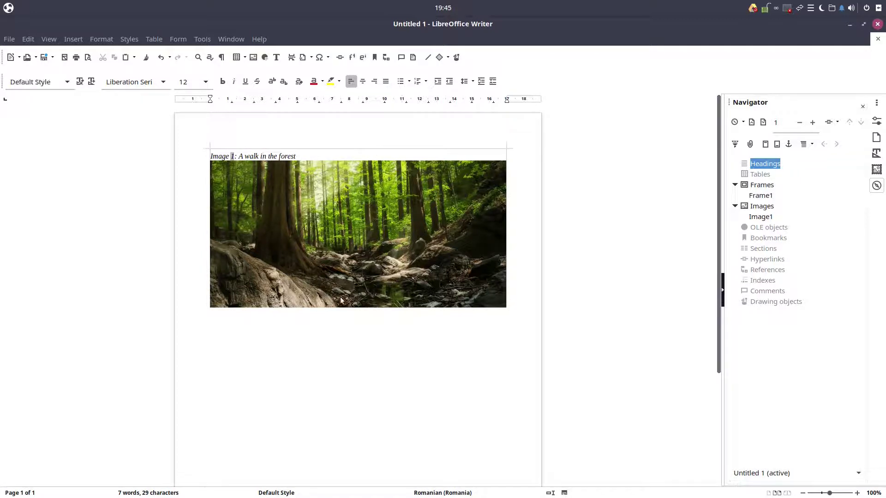
{"action": "left_click", "coordinate": [253, 58]}
{"action": "double_click", "coordinate": [312, 81]}
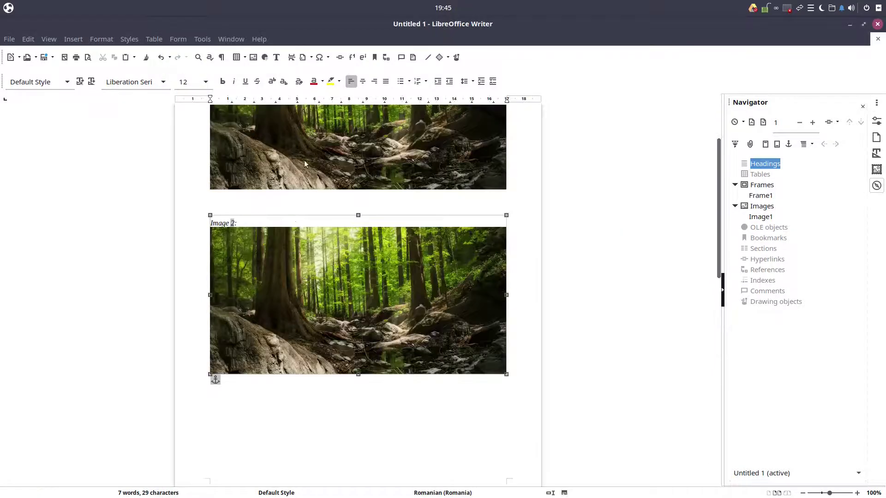
{"action": "scroll", "coordinate": [227, 275], "scroll_direction": "up", "scroll_amount": 5}
{"action": "scroll", "coordinate": [226, 280], "scroll_direction": "up", "scroll_amount": 1}
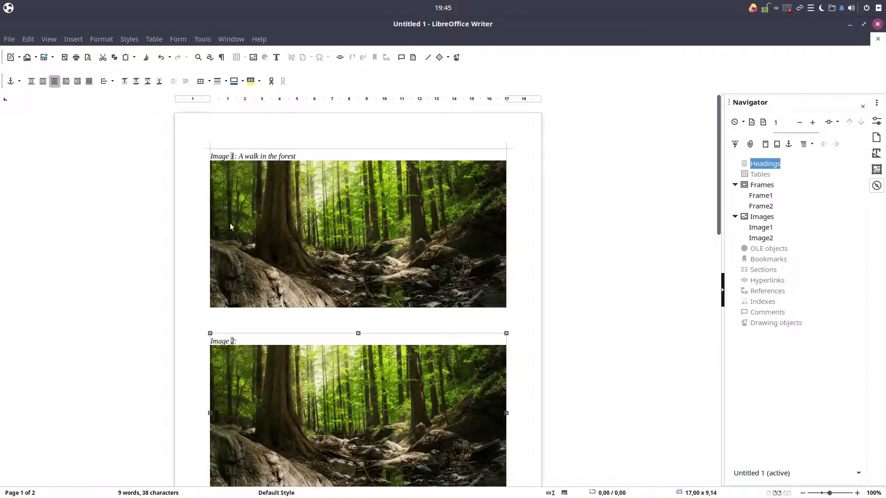
{"action": "left_click", "coordinate": [245, 319]}
Type 'Another walk' after 'Image 2:' in the second image's caption
{"action": "left_click", "coordinate": [251, 340]}
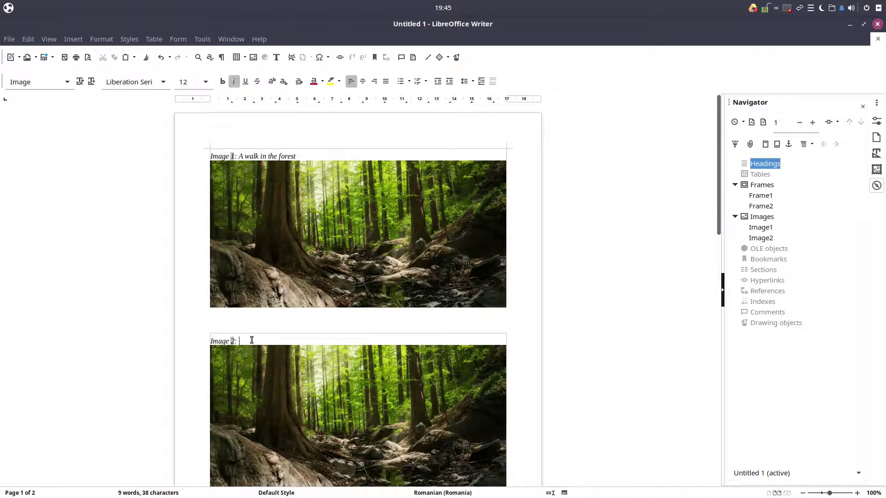
{"action": "scroll", "coordinate": [260, 338], "scroll_direction": "down", "scroll_amount": 5}
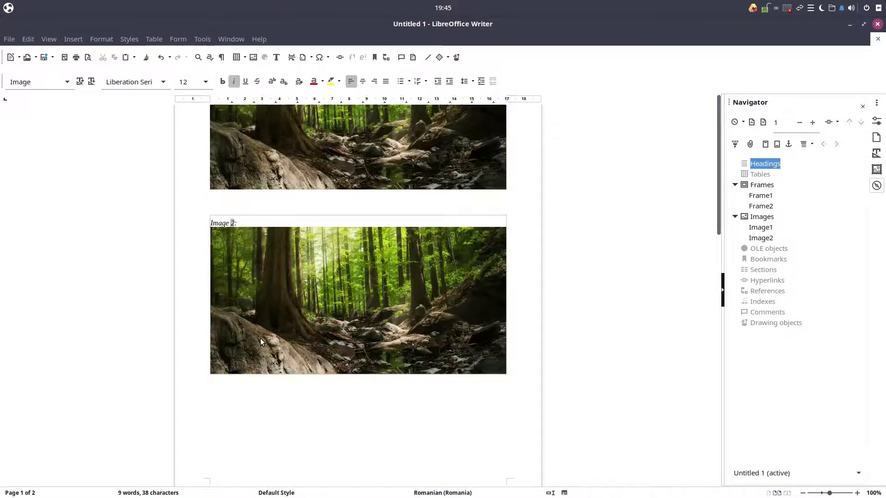
{"action": "left_click", "coordinate": [249, 223]}
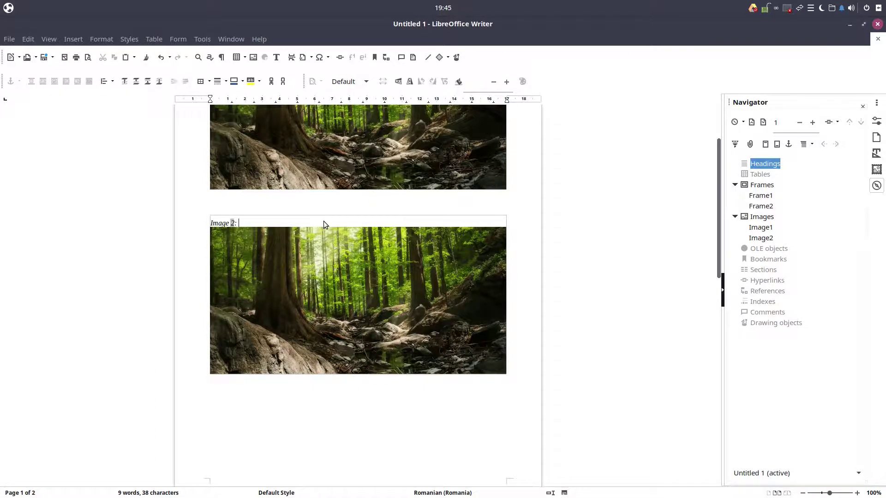
{"action": "type", "text": "cfcf"}
{"action": "key", "text": "BackSpace"}
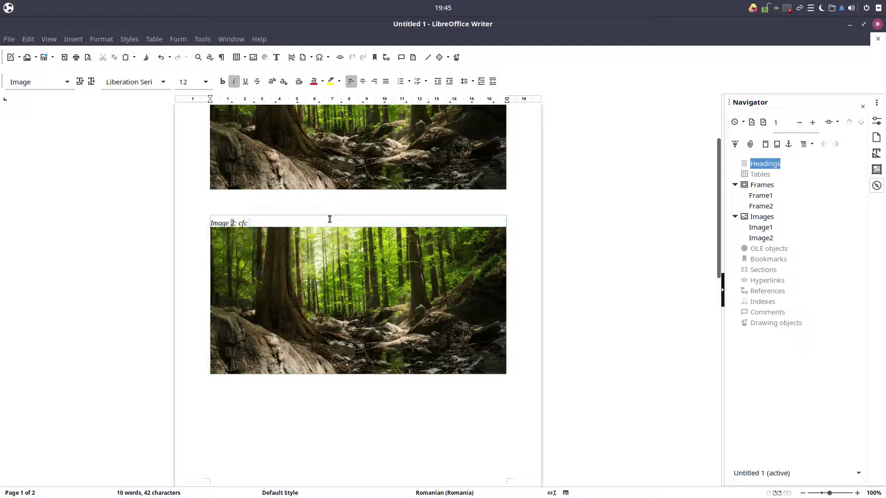
{"action": "type", "text": "Another walk"}
{"action": "scroll", "coordinate": [318, 292], "scroll_direction": "up", "scroll_amount": 5}
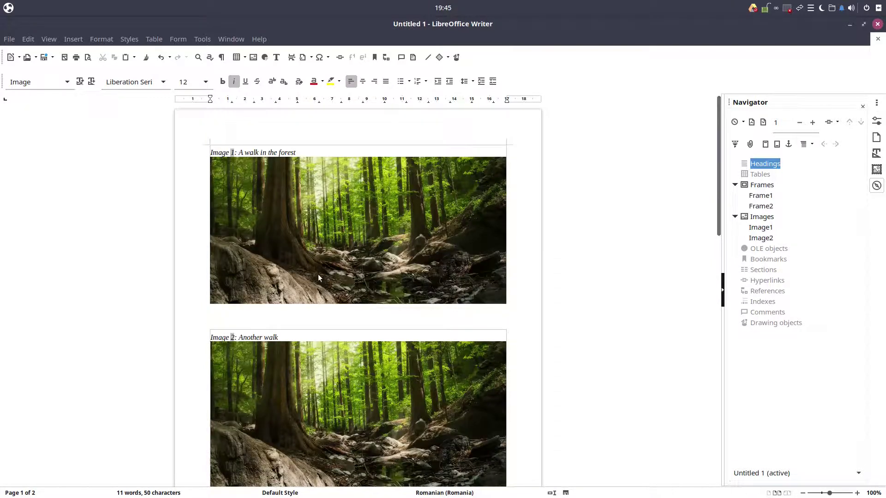
Delete both captioned forest images from the page
{"action": "left_click", "coordinate": [248, 145]}
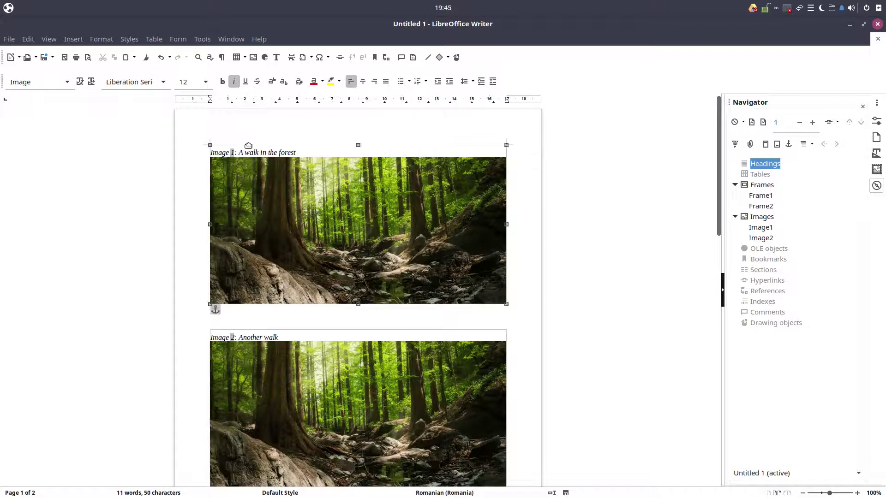
{"action": "key", "text": "Delete"}
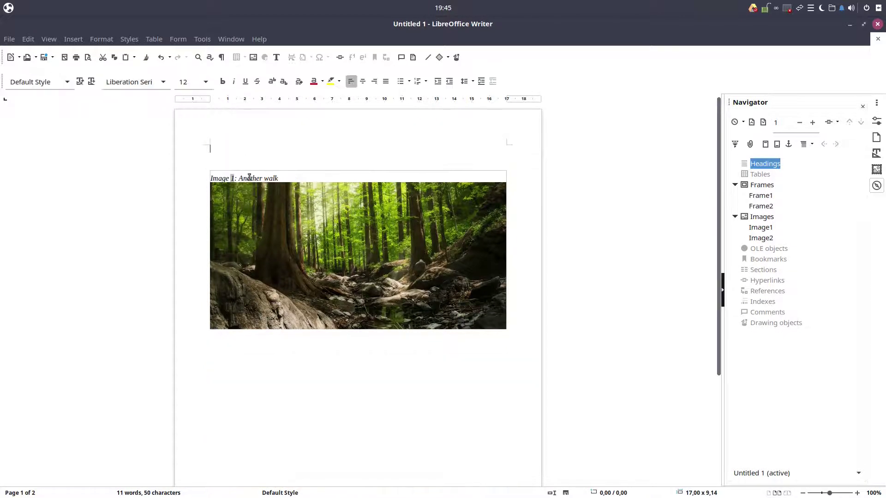
{"action": "key", "text": "Delete"}
Turn on AutoCaption for LibreOffice Writer Image in Options and confirm with OK
{"action": "left_click", "coordinate": [238, 40]}
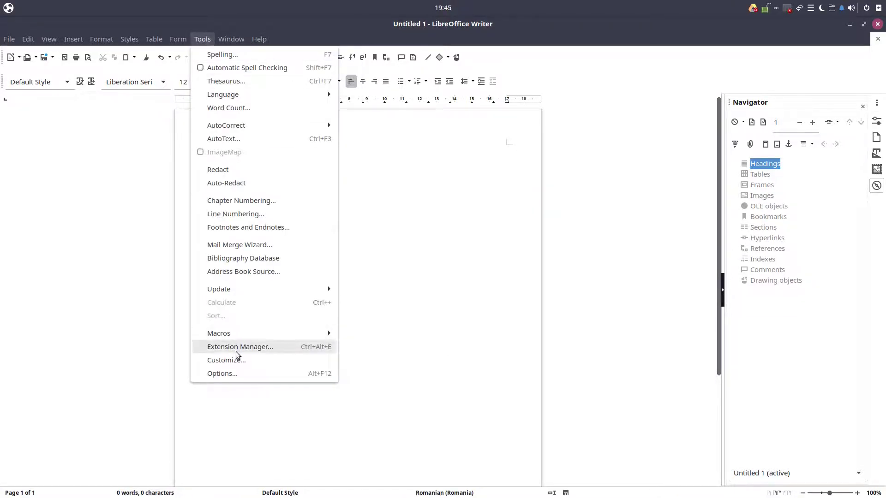
{"action": "left_click", "coordinate": [305, 309]}
{"action": "left_click", "coordinate": [383, 160]}
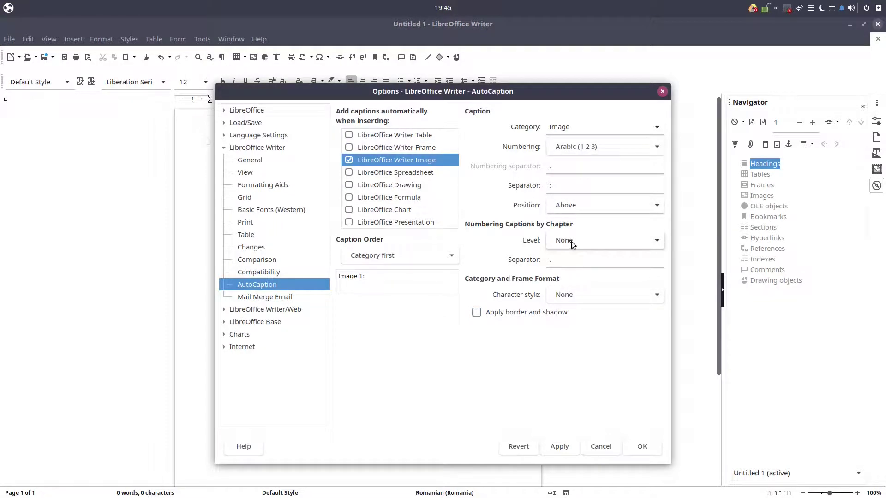
{"action": "left_click", "coordinate": [635, 447]}
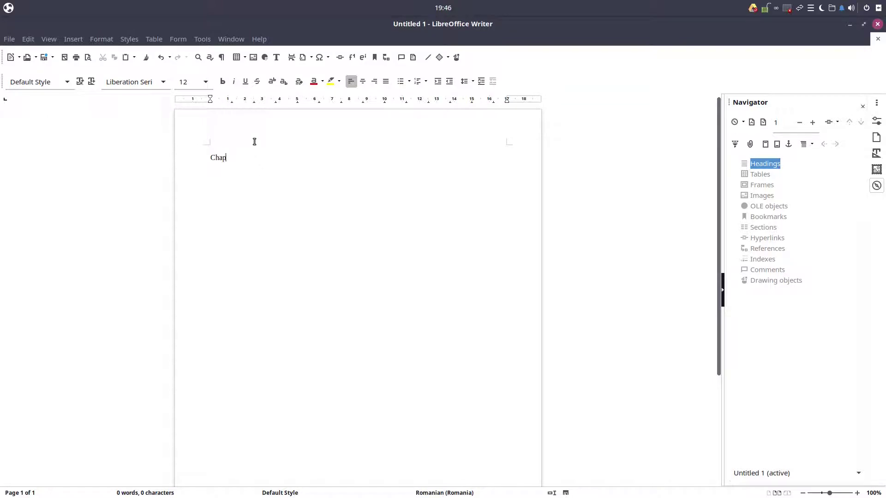
Type 'Chapter 1' and 'Chapter 2' as separate paragraphs with blank lines between
{"action": "type", "text": "Chapter 1"}
{"action": "key", "text": "Return"}
{"action": "type", "text": "Chapter 2"}
{"action": "key", "text": "Return"}
{"action": "key", "text": "Return"}
{"action": "key", "text": "Return"}
{"action": "key", "text": "Return"}
{"action": "key", "text": "Return"}
{"action": "key", "text": "Up"}
{"action": "key", "text": "Up"}
Apply the Heading 1 paragraph style to both Chapter 1 and Chapter 2
{"action": "left_click", "coordinate": [877, 153]}
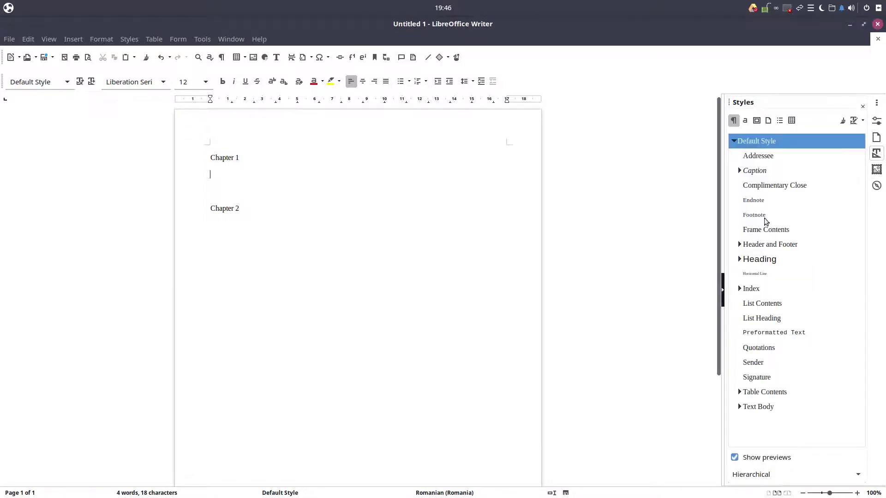
{"action": "left_click", "coordinate": [740, 260]}
{"action": "left_click_drag", "start_coordinate": [248, 158], "coordinate": [205, 158]}
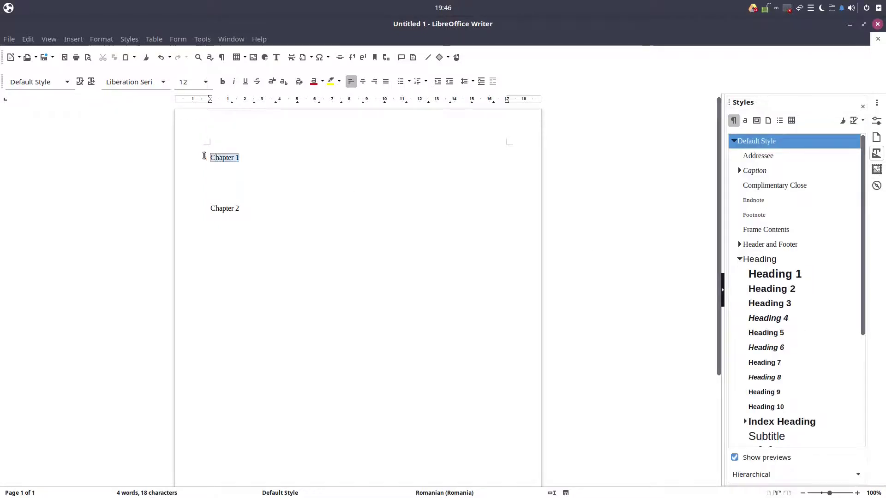
{"action": "double_click", "coordinate": [805, 276]}
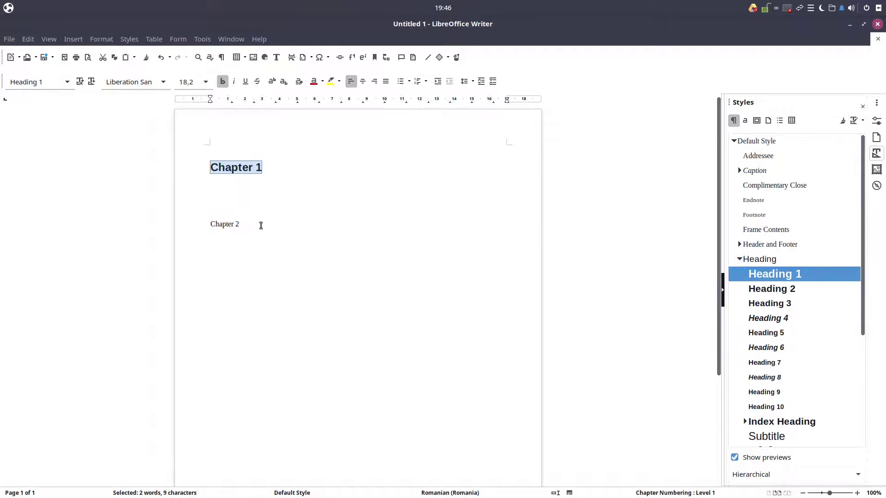
{"action": "triple_click", "coordinate": [261, 225]}
{"action": "double_click", "coordinate": [767, 275]}
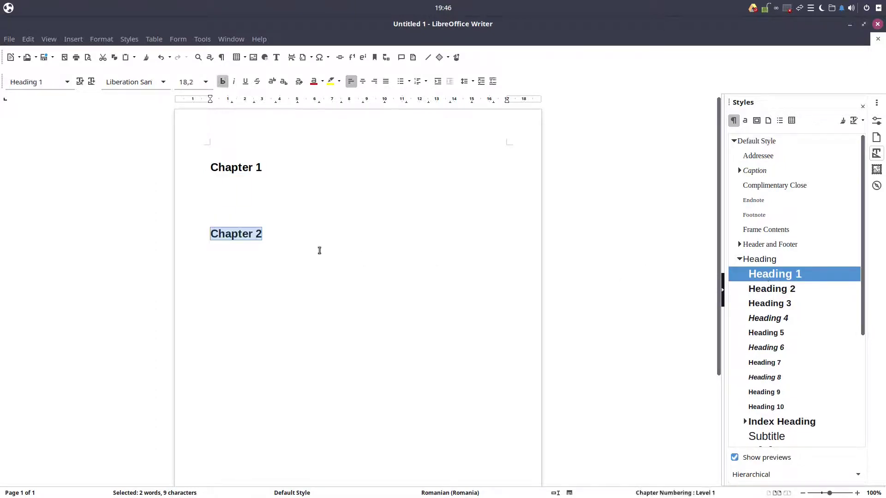
{"action": "left_click", "coordinate": [242, 194]}
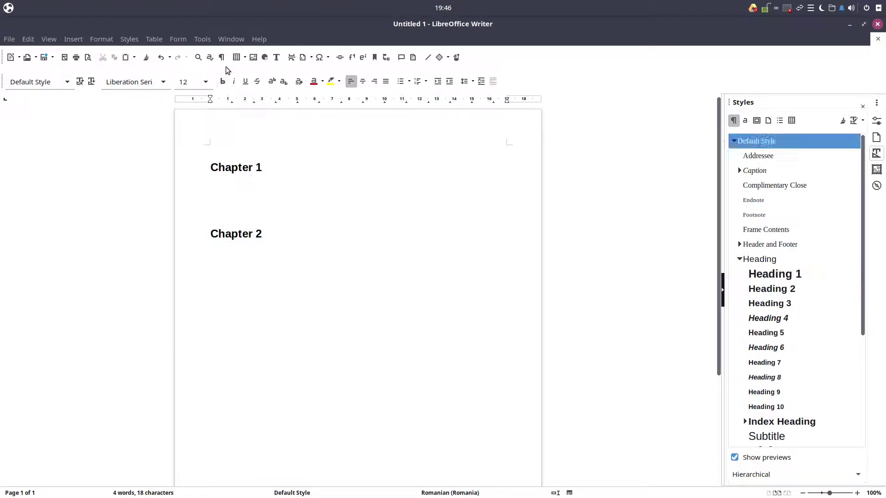
{"action": "left_click", "coordinate": [253, 57]}
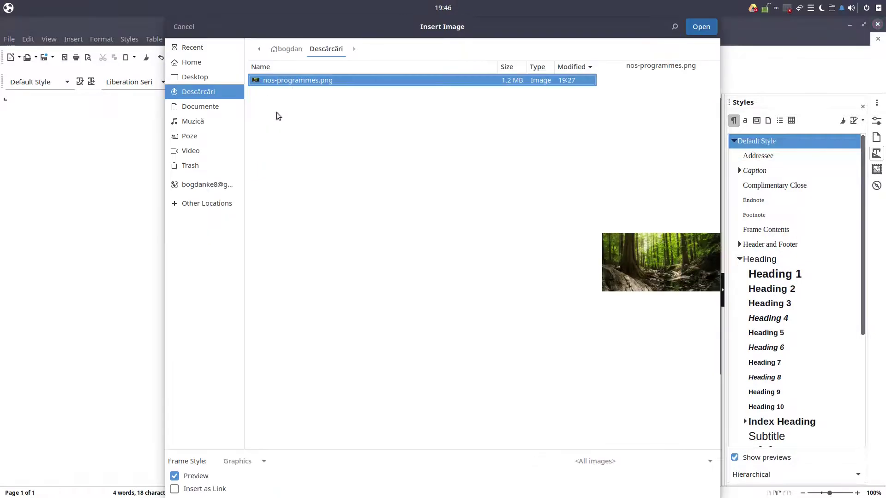
{"action": "double_click", "coordinate": [295, 82]}
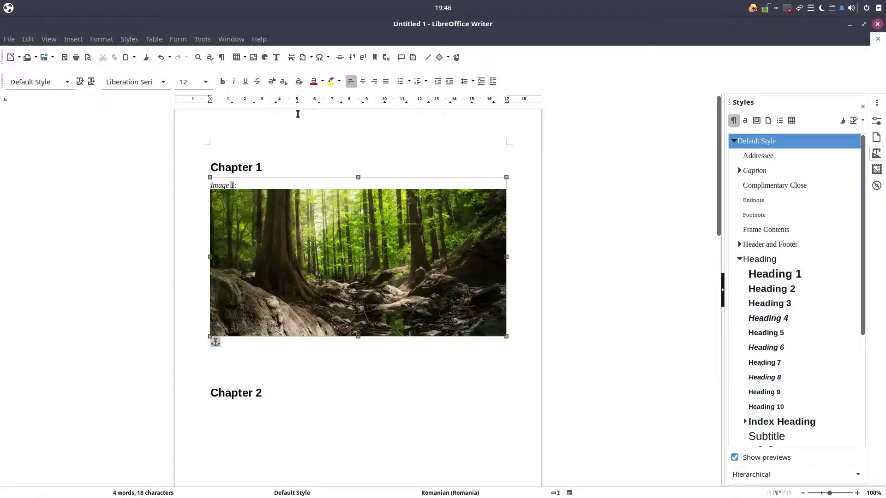
{"action": "left_click", "coordinate": [222, 410]}
{"action": "left_click", "coordinate": [253, 57]}
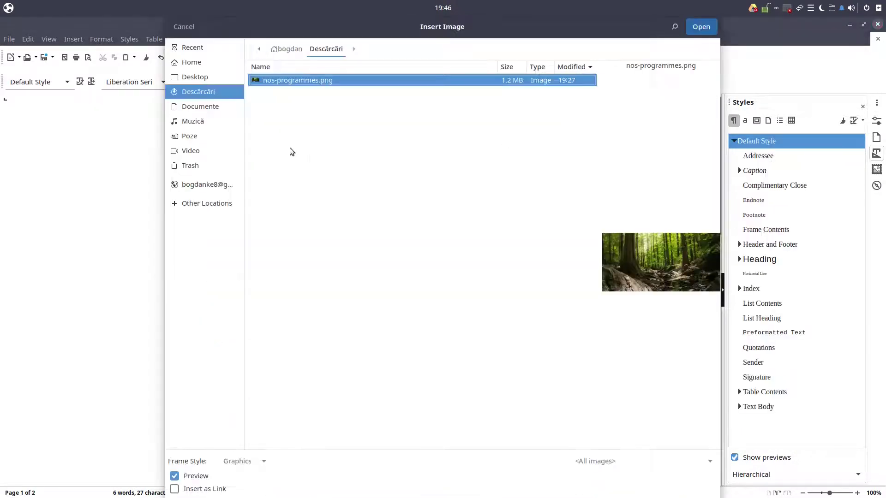
{"action": "double_click", "coordinate": [298, 80]}
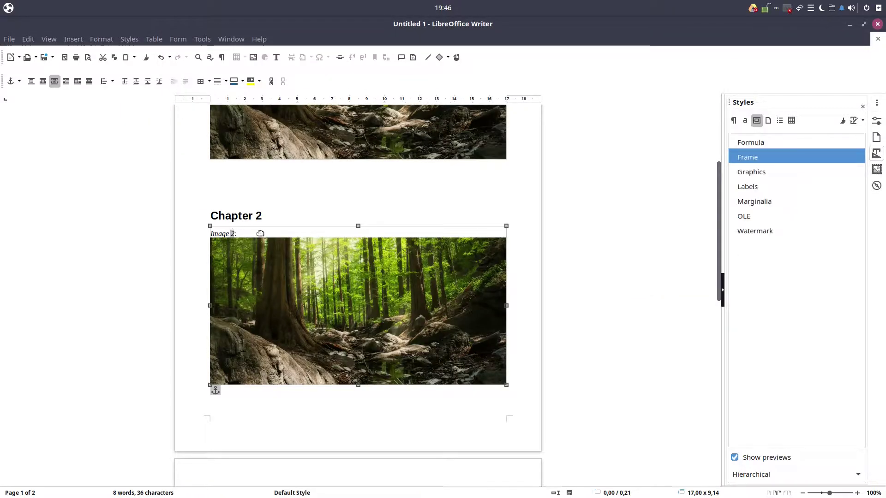
{"action": "scroll", "coordinate": [260, 234], "scroll_direction": "up", "scroll_amount": 3}
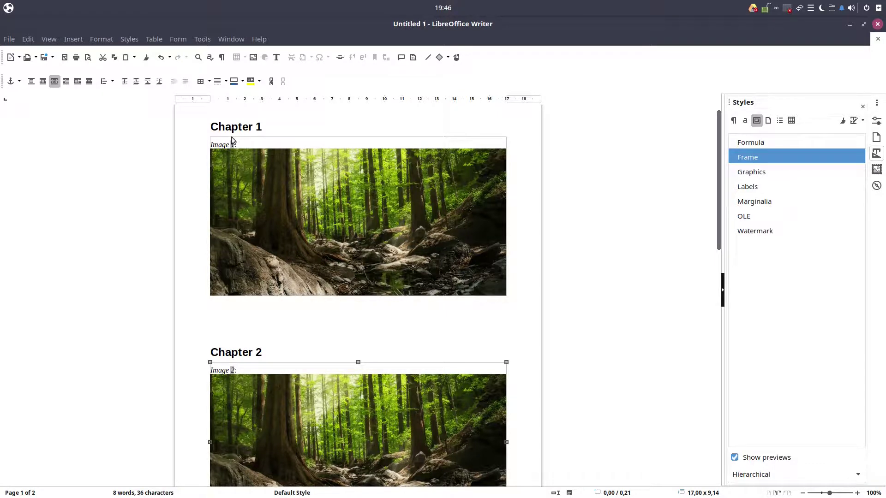
{"action": "scroll", "coordinate": [267, 361], "scroll_direction": "down", "scroll_amount": 3}
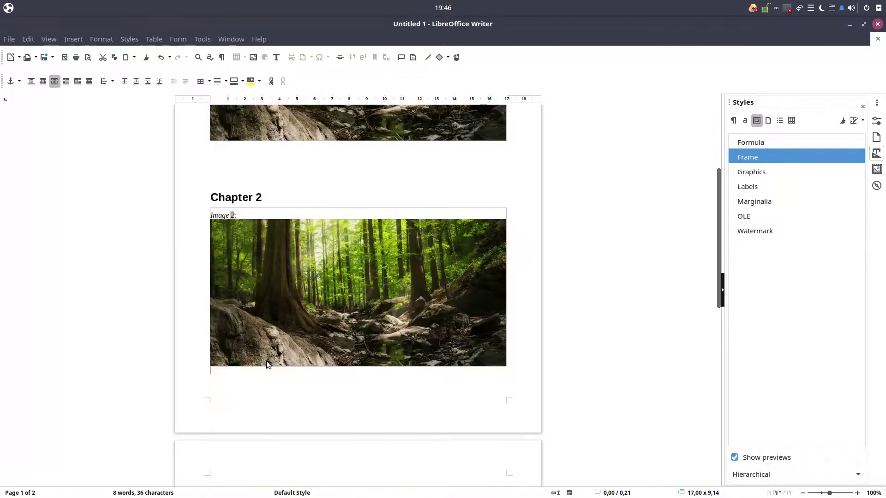
{"action": "key", "text": "Escape"}
{"action": "left_click", "coordinate": [285, 210]}
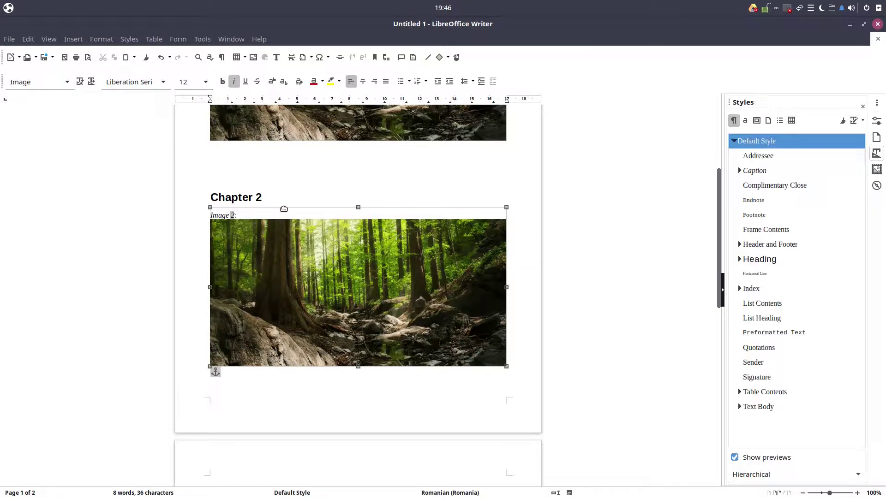
{"action": "key", "text": "Delete"}
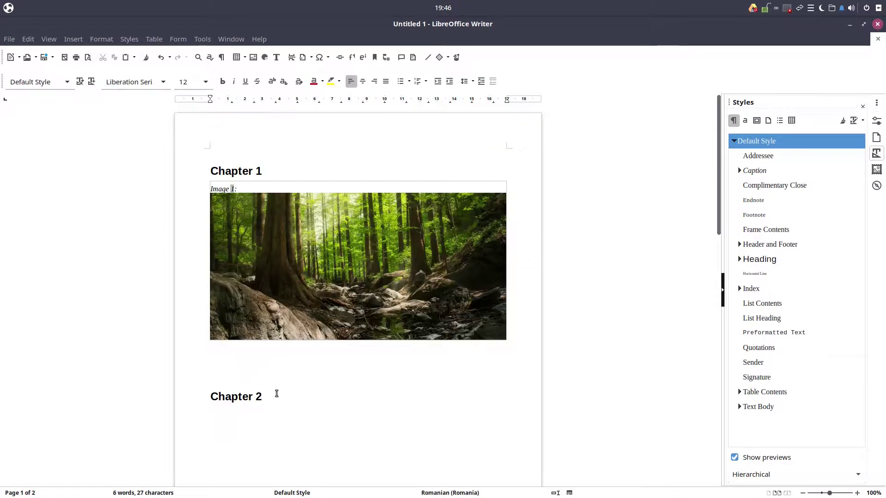
Set AutoCaption chapter Level to 1 for LibreOffice Writer Image, then apply and close Options
{"action": "left_click", "coordinate": [202, 39]}
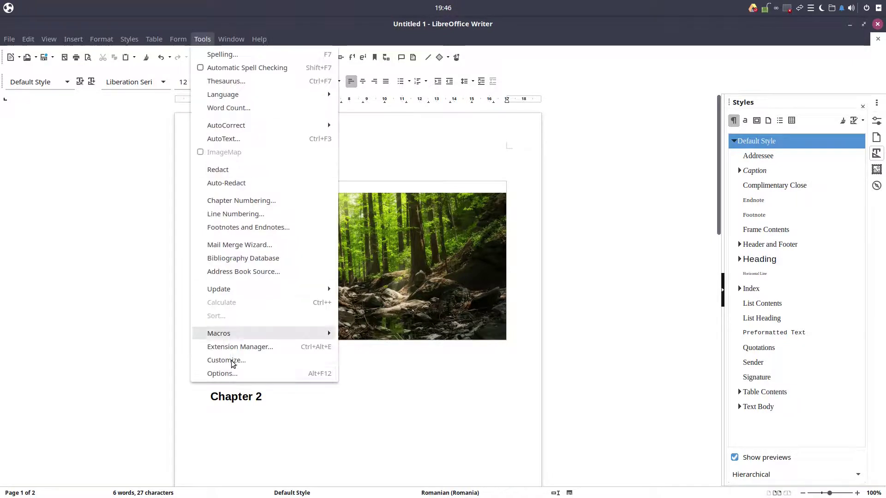
{"action": "left_click", "coordinate": [230, 373]}
{"action": "left_click", "coordinate": [438, 160]}
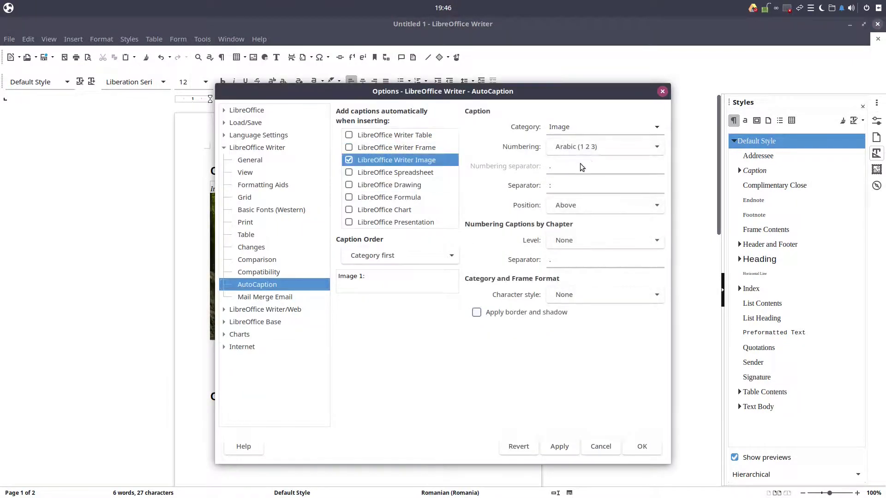
{"action": "left_click", "coordinate": [577, 241]}
{"action": "left_click", "coordinate": [577, 251]}
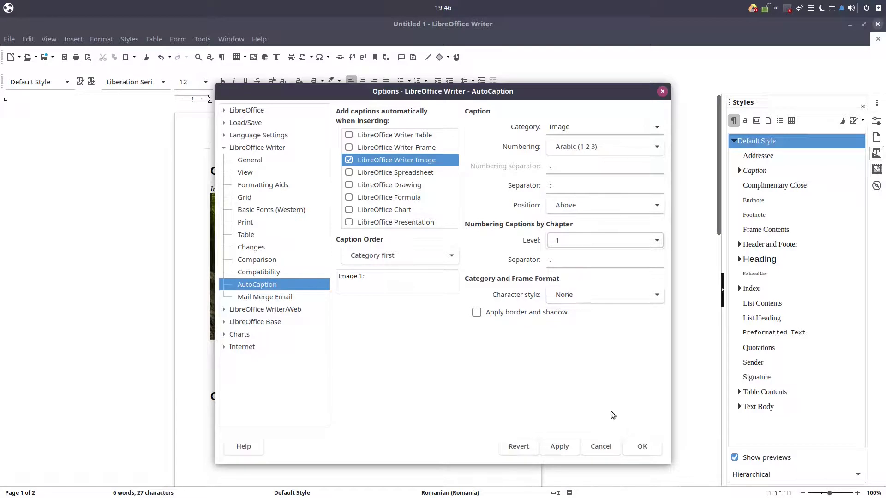
{"action": "left_click", "coordinate": [560, 447]}
{"action": "left_click", "coordinate": [640, 446]}
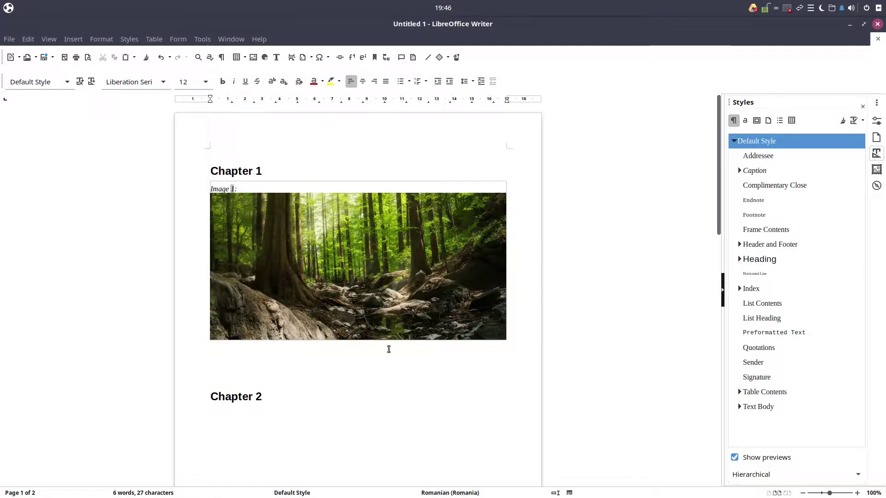
Insert a second forest image, captioned 'Image 2:', below the first image
{"action": "left_click", "coordinate": [228, 371]}
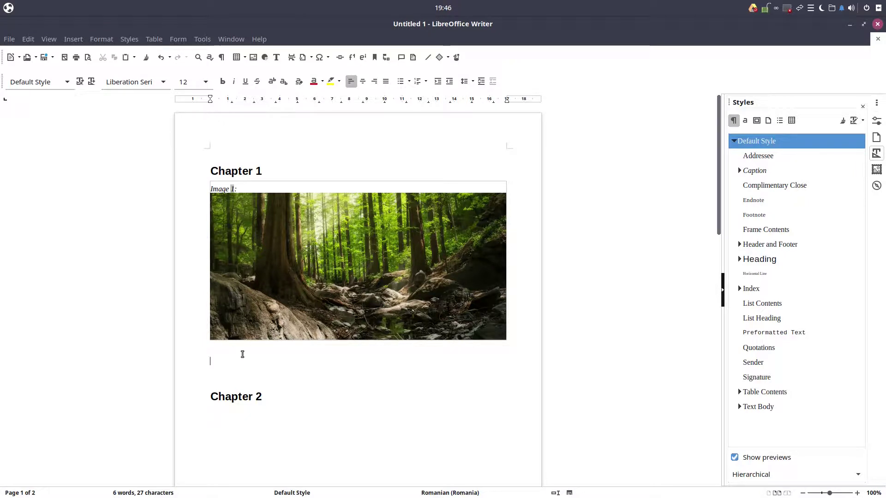
{"action": "scroll", "coordinate": [222, 356], "scroll_direction": "down", "scroll_amount": 3}
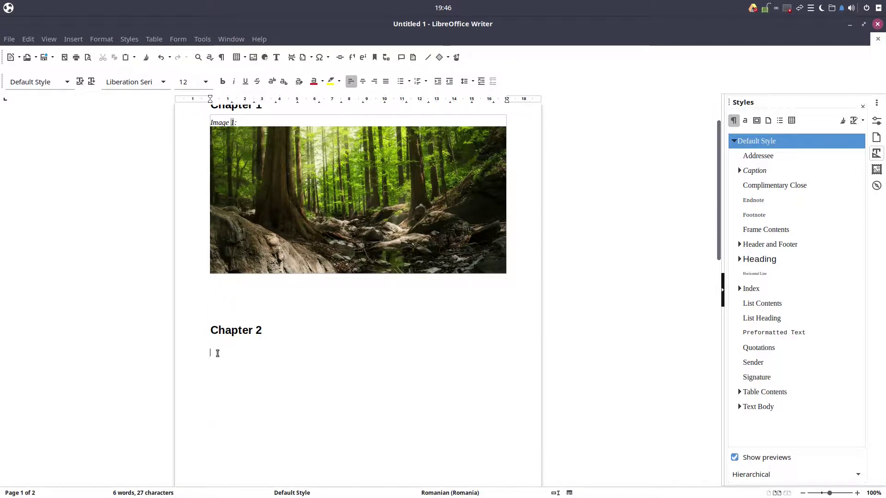
{"action": "left_click", "coordinate": [255, 57]}
{"action": "double_click", "coordinate": [318, 81]}
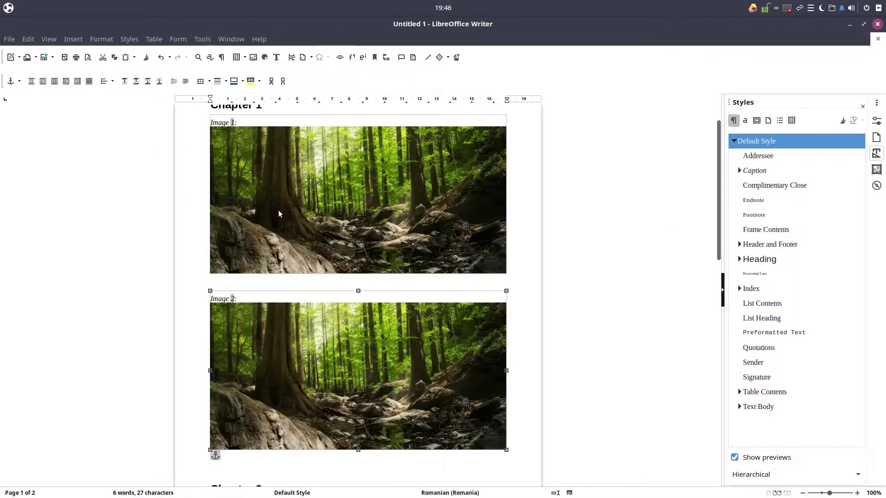
{"action": "scroll", "coordinate": [229, 323], "scroll_direction": "down", "scroll_amount": 10}
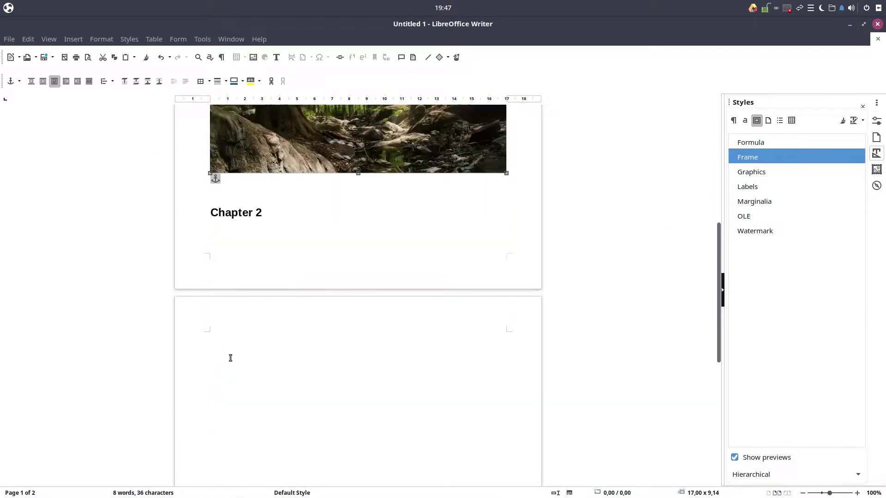
Insert another forest image under the Chapter 2 heading
{"action": "left_click", "coordinate": [243, 241]}
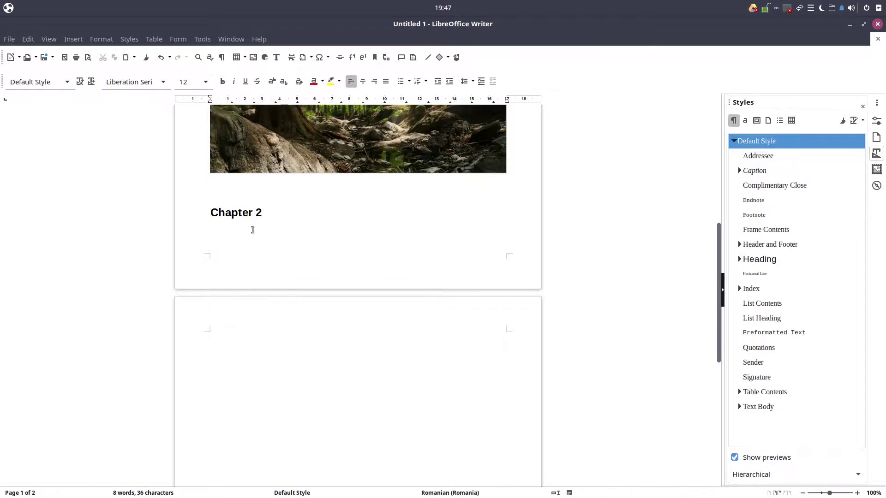
{"action": "left_click", "coordinate": [253, 58]}
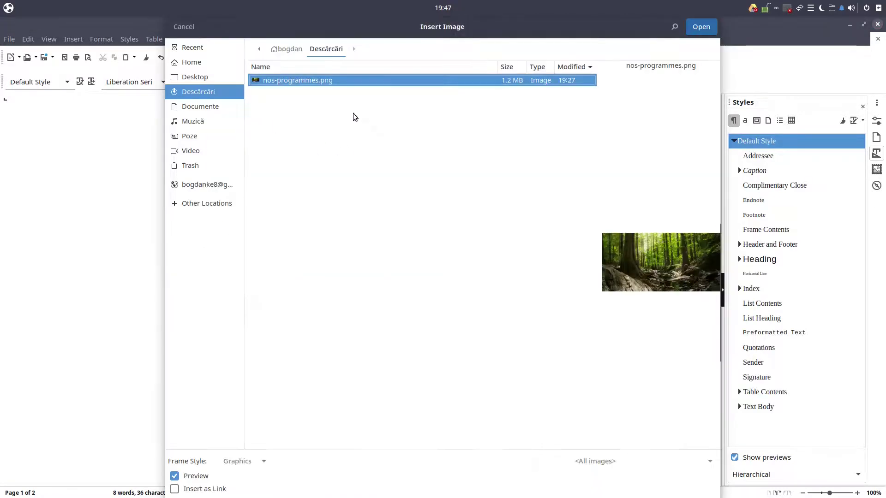
{"action": "double_click", "coordinate": [335, 81]}
{"action": "scroll", "coordinate": [233, 243], "scroll_direction": "up", "scroll_amount": 3}
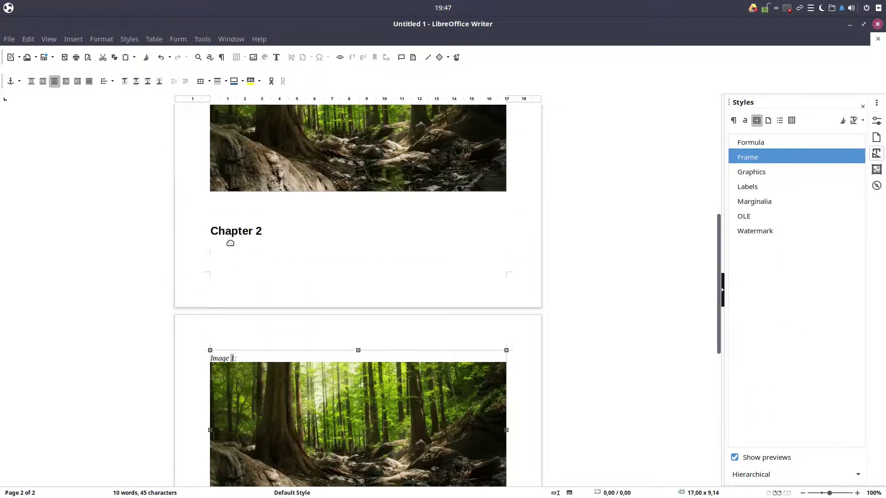
Drag the Chapter 2 image onto page 1, undo and redo the move, then review both pages
{"action": "left_click_drag", "start_coordinate": [226, 359], "coordinate": [233, 336]}
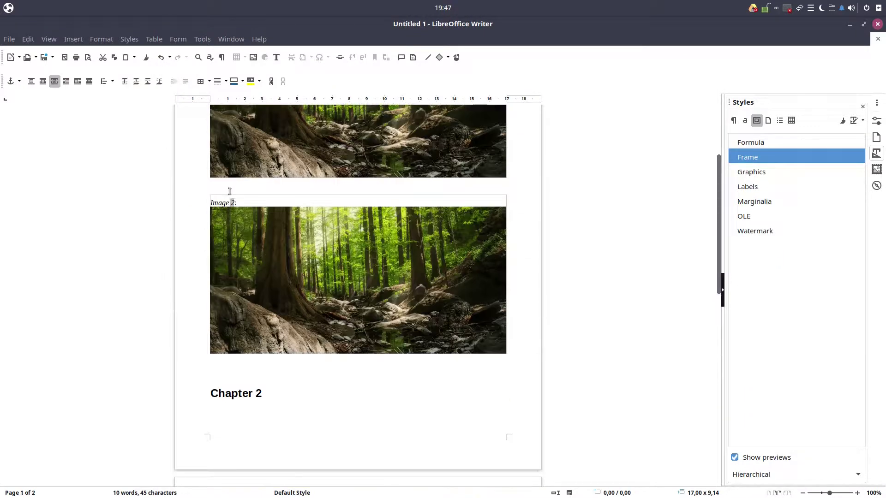
{"action": "key", "text": "ctrl+z"}
{"action": "scroll", "coordinate": [236, 235], "scroll_direction": "down", "scroll_amount": 5}
{"action": "scroll", "coordinate": [237, 241], "scroll_direction": "up", "scroll_amount": 3}
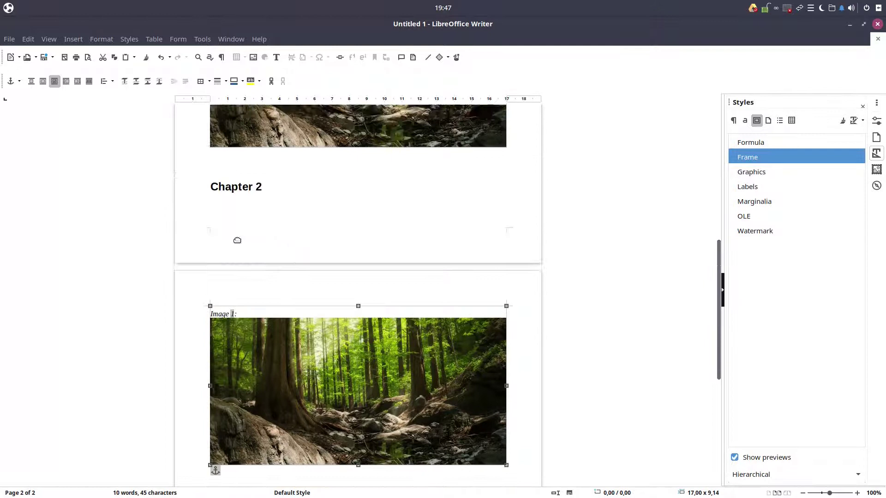
{"action": "scroll", "coordinate": [238, 240], "scroll_direction": "up", "scroll_amount": 4}
{"action": "key", "text": "ctrl+y"}
{"action": "scroll", "coordinate": [306, 235], "scroll_direction": "up", "scroll_amount": 3}
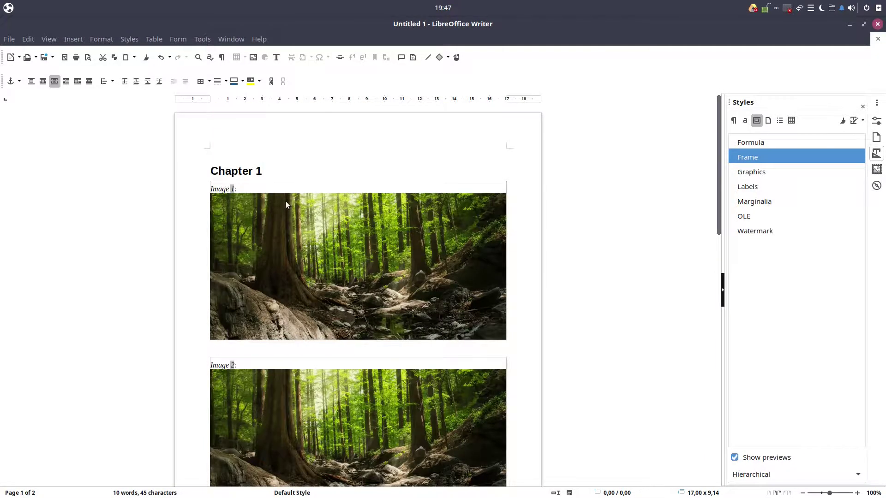
{"action": "scroll", "coordinate": [286, 205], "scroll_direction": "down", "scroll_amount": 3}
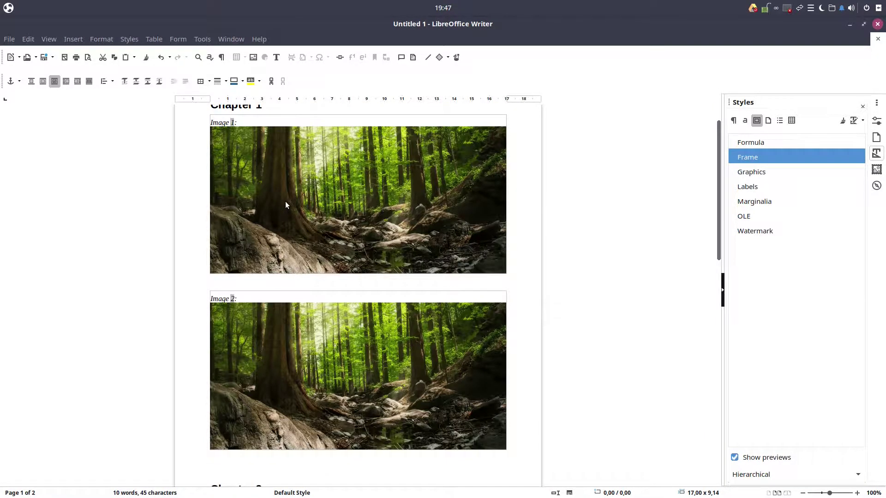
{"action": "scroll", "coordinate": [285, 203], "scroll_direction": "up", "scroll_amount": 3}
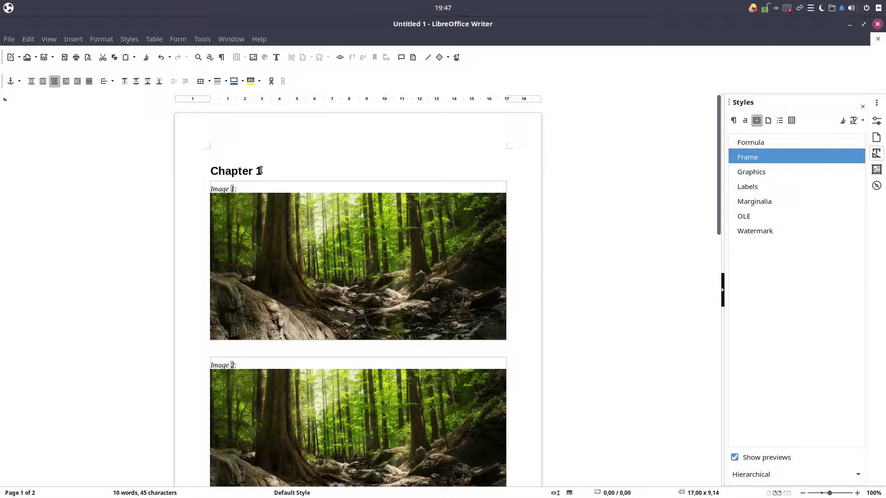
{"action": "scroll", "coordinate": [236, 226], "scroll_direction": "down", "scroll_amount": 5}
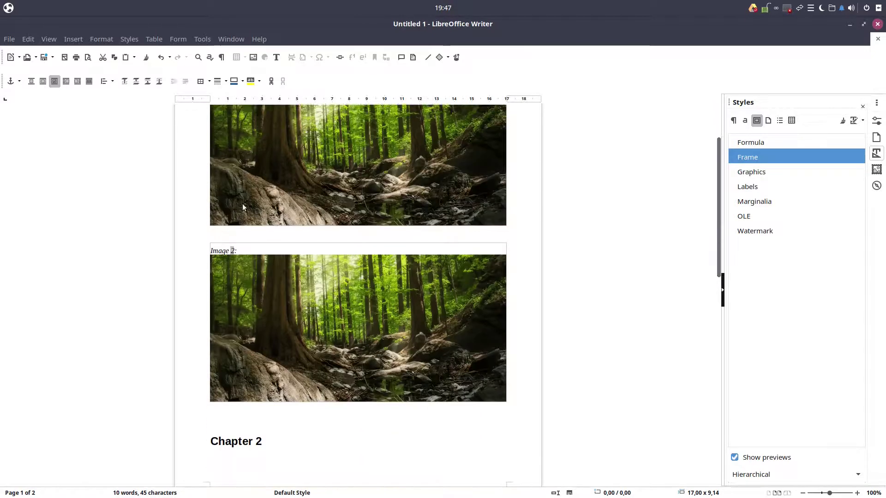
{"action": "scroll", "coordinate": [287, 272], "scroll_direction": "down", "scroll_amount": 8}
{"action": "scroll", "coordinate": [258, 286], "scroll_direction": "down", "scroll_amount": 6}
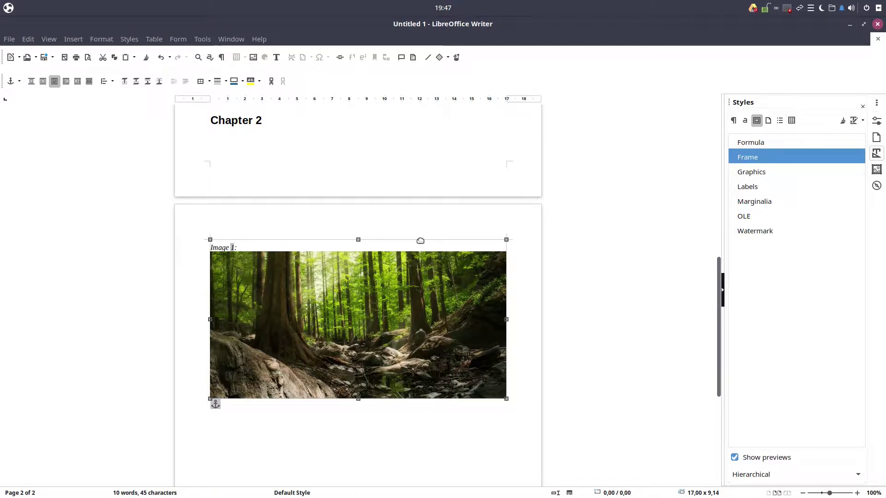
Undo the extra image, then turn off chapter-level numbering for automatic image captions
{"action": "key", "text": "ctrl+z"}
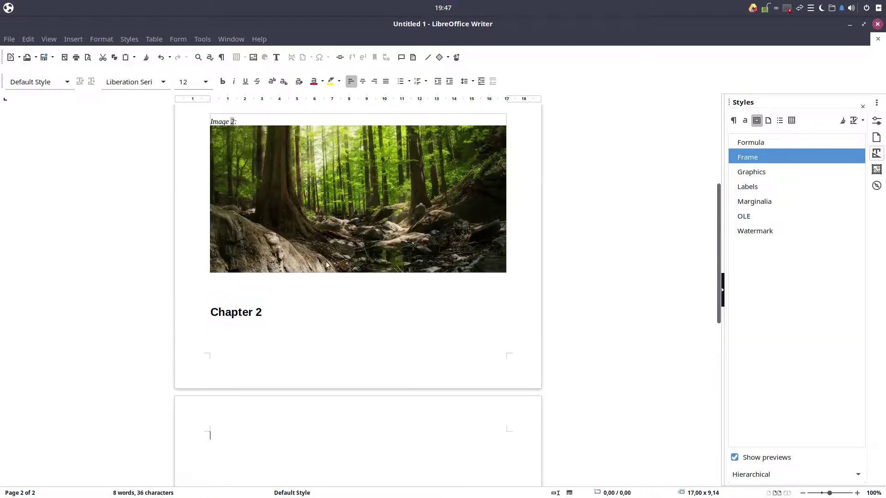
{"action": "left_click", "coordinate": [296, 304]}
{"action": "left_click", "coordinate": [202, 39]}
{"action": "left_click", "coordinate": [226, 374]}
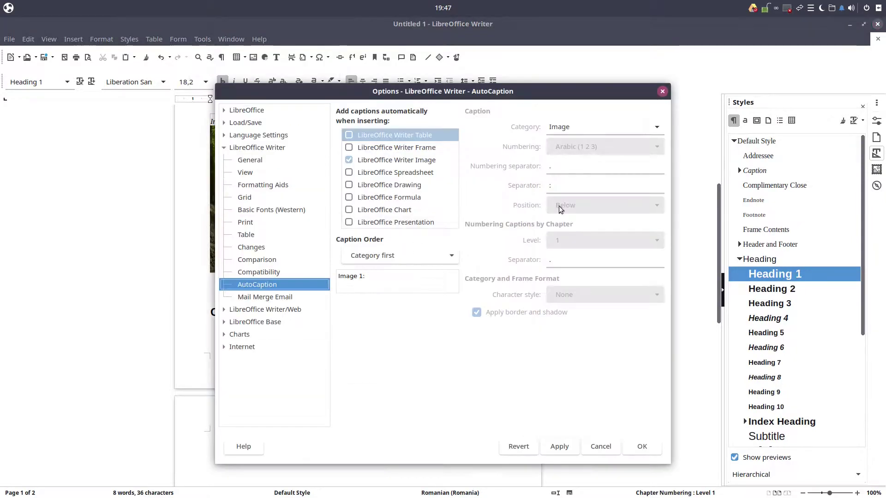
{"action": "left_click", "coordinate": [401, 160]}
{"action": "left_click", "coordinate": [579, 241]}
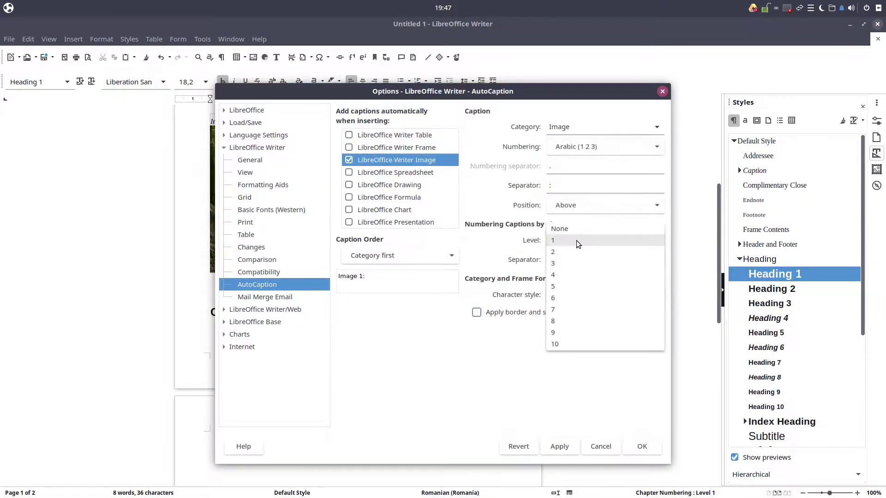
{"action": "left_click", "coordinate": [577, 228]}
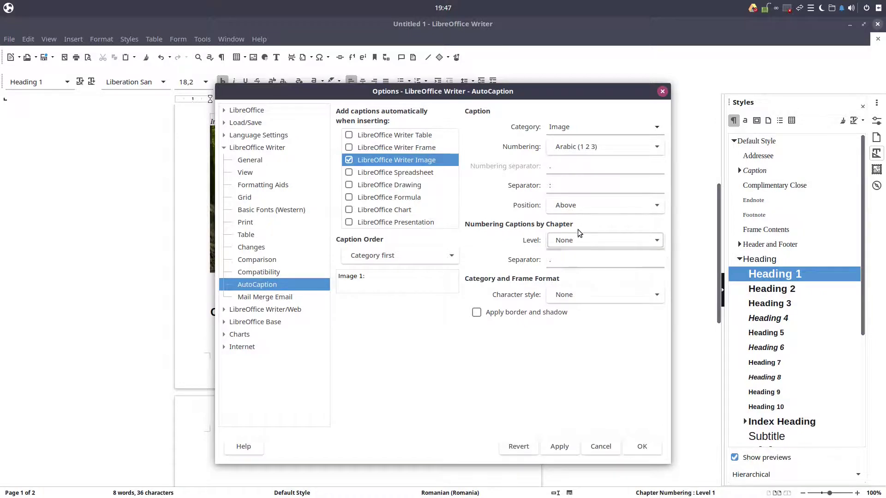
{"action": "left_click", "coordinate": [642, 447]}
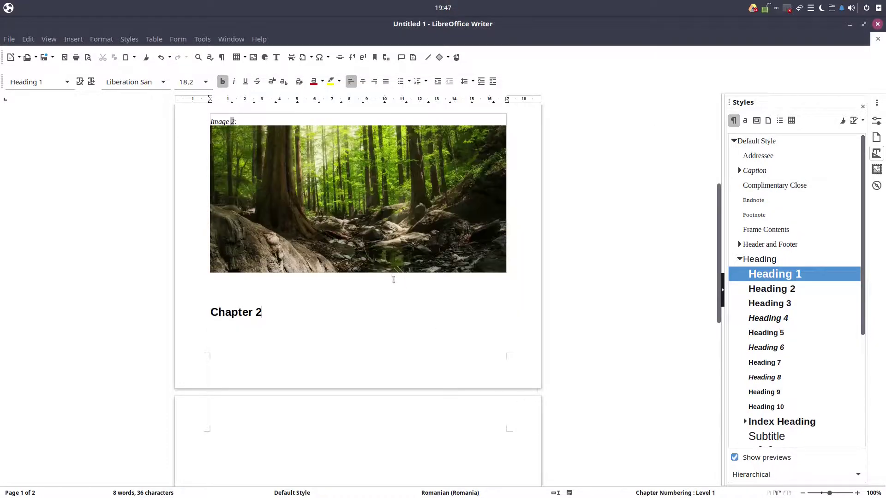
Insert the forest PNG on the empty line below Chapter 2, captioned 'Image 3:'
{"action": "scroll", "coordinate": [393, 280], "scroll_direction": "up", "scroll_amount": 5}
{"action": "scroll", "coordinate": [238, 242], "scroll_direction": "down", "scroll_amount": 9}
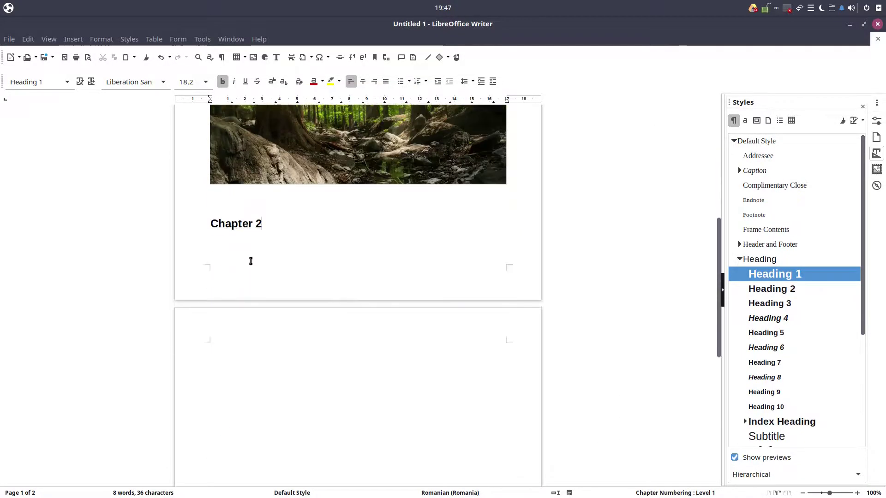
{"action": "left_click", "coordinate": [261, 250]}
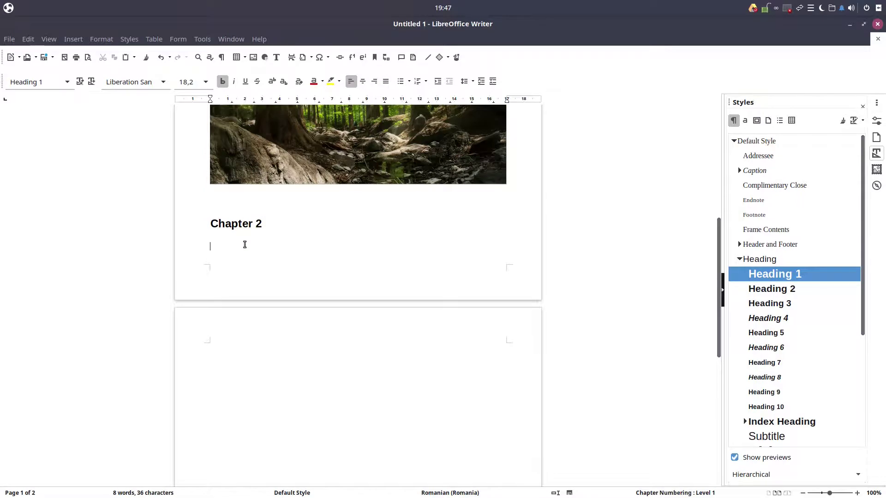
{"action": "left_click", "coordinate": [253, 58]}
{"action": "double_click", "coordinate": [319, 80]}
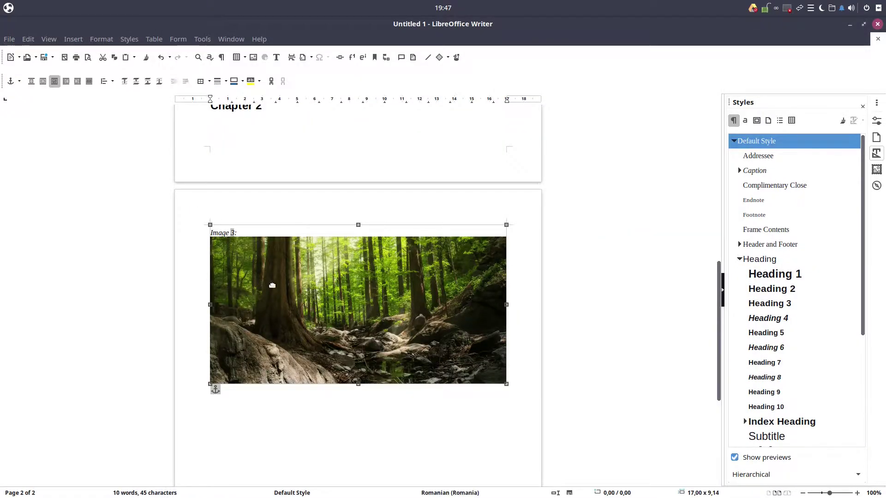
{"action": "scroll", "coordinate": [244, 257], "scroll_direction": "up", "scroll_amount": 3}
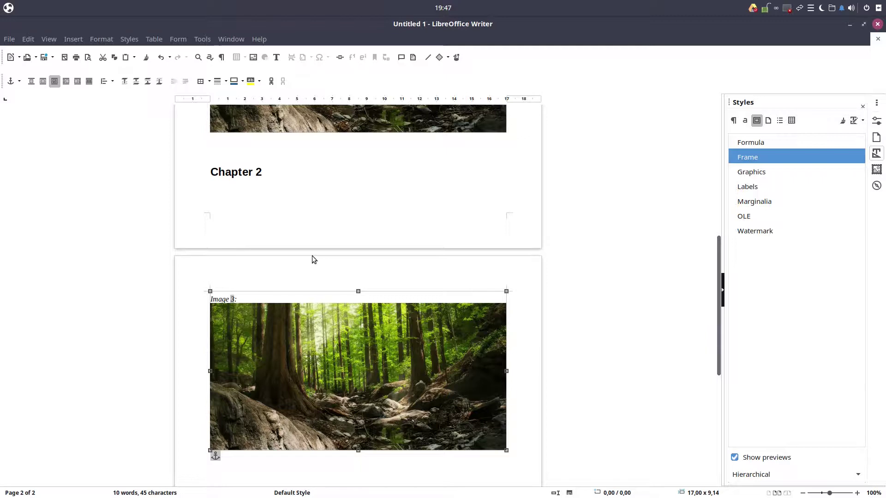
Change the Writer Image AutoCaption category to 'Picture' and apply it
{"action": "left_click", "coordinate": [202, 40]}
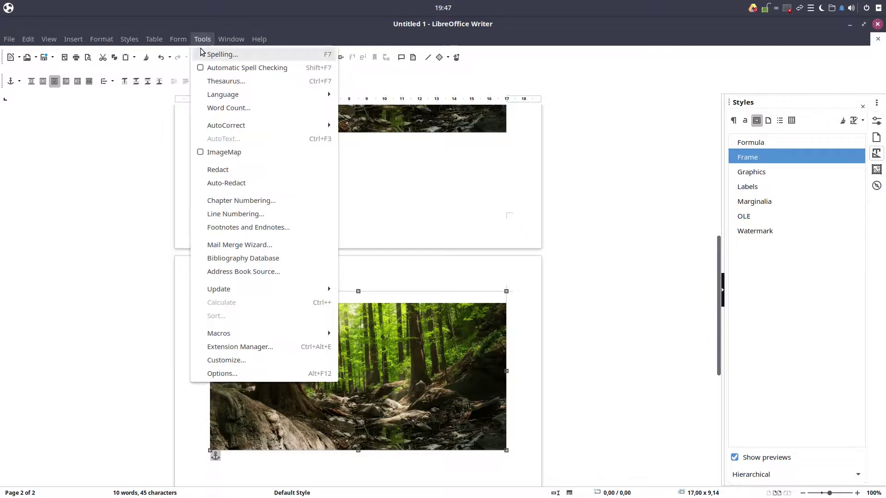
{"action": "left_click", "coordinate": [221, 373]}
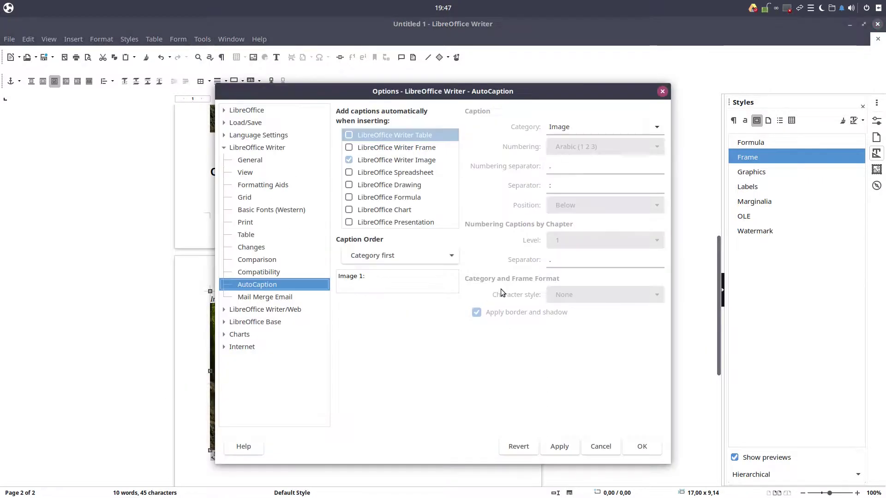
{"action": "left_click", "coordinate": [427, 160]}
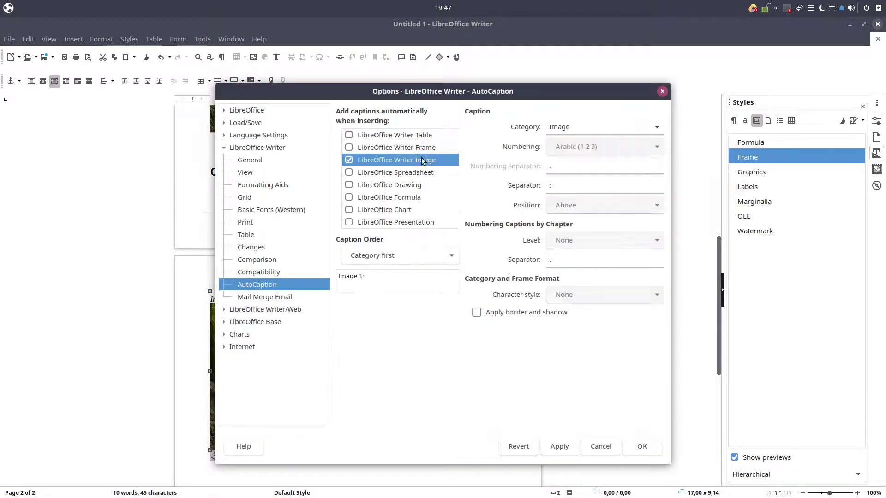
{"action": "left_click", "coordinate": [576, 127]}
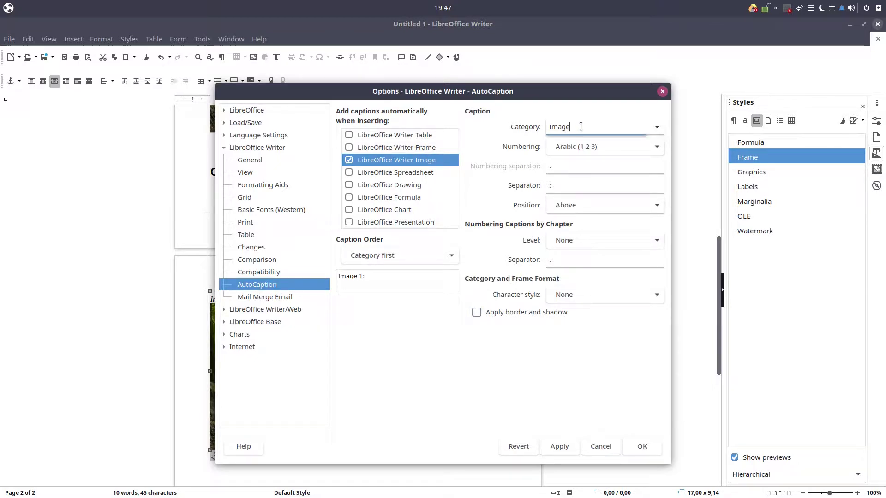
{"action": "type", "text": "se"}
{"action": "key", "text": "BackSpace"}
{"action": "key", "text": "BackSpace"}
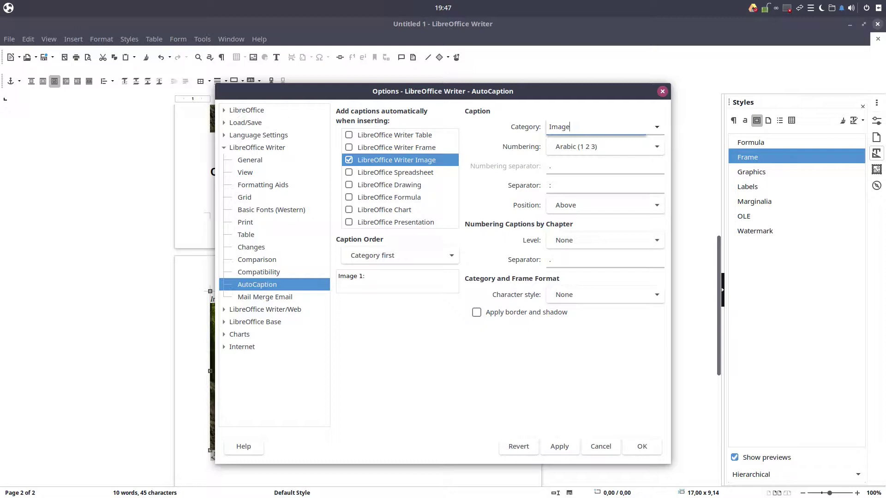
{"action": "key", "text": "BackSpace"}
{"action": "key", "text": "BackSpace"}
{"action": "type", "text": "Pictu"}
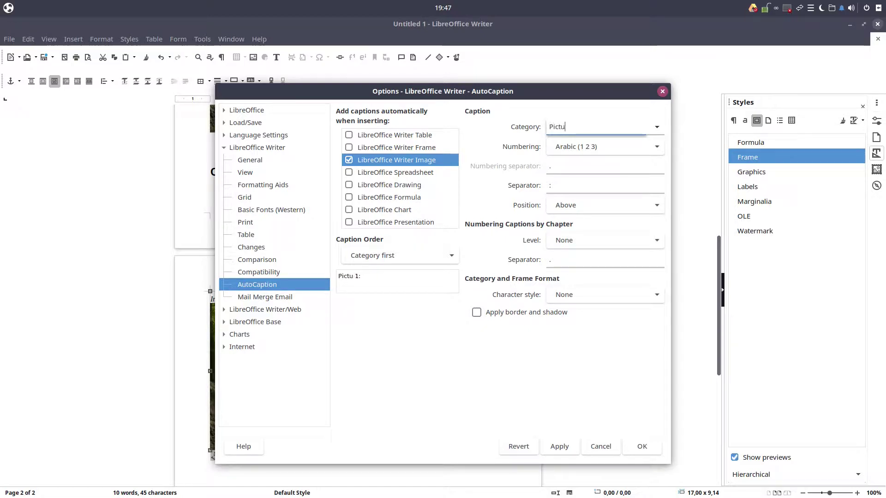
{"action": "type", "text": "res"}
{"action": "key", "text": "BackSpace"}
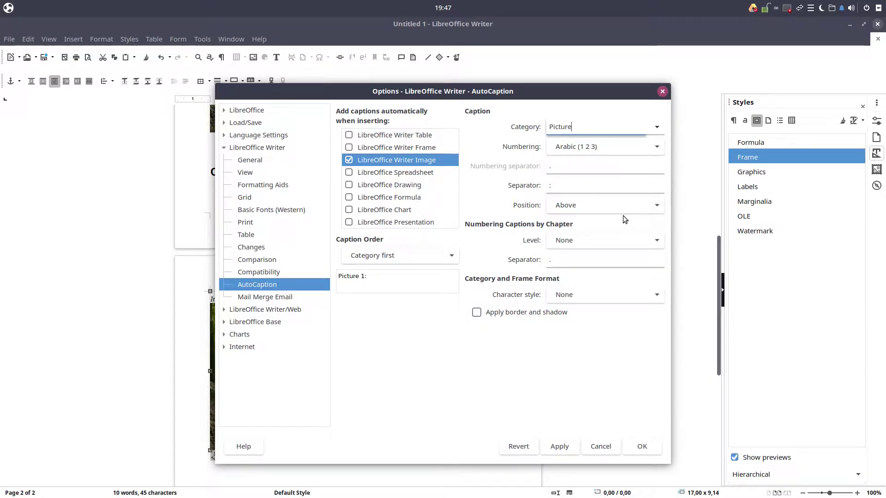
{"action": "left_click", "coordinate": [559, 446]}
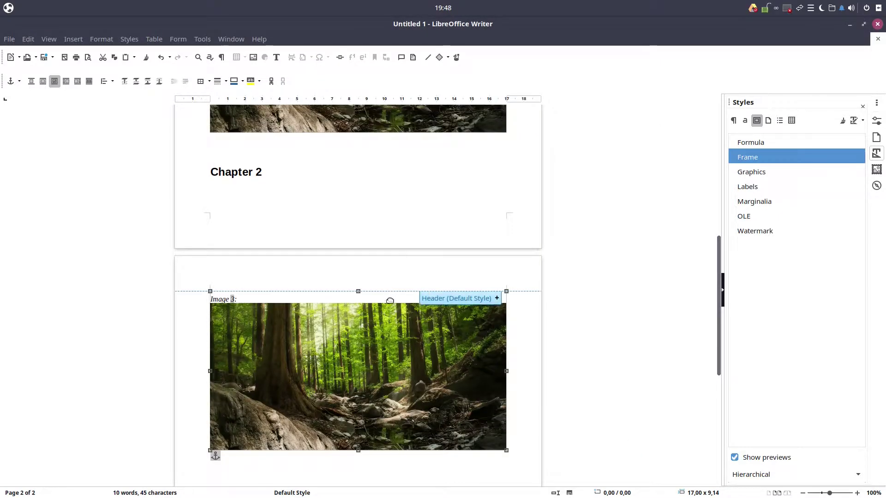
Delete the Chapter 2 image and leftover Image 1 caption frame, then insert the forest image under Chapter 1
{"action": "key", "text": "Delete"}
{"action": "scroll", "coordinate": [388, 222], "scroll_direction": "up", "scroll_amount": 7}
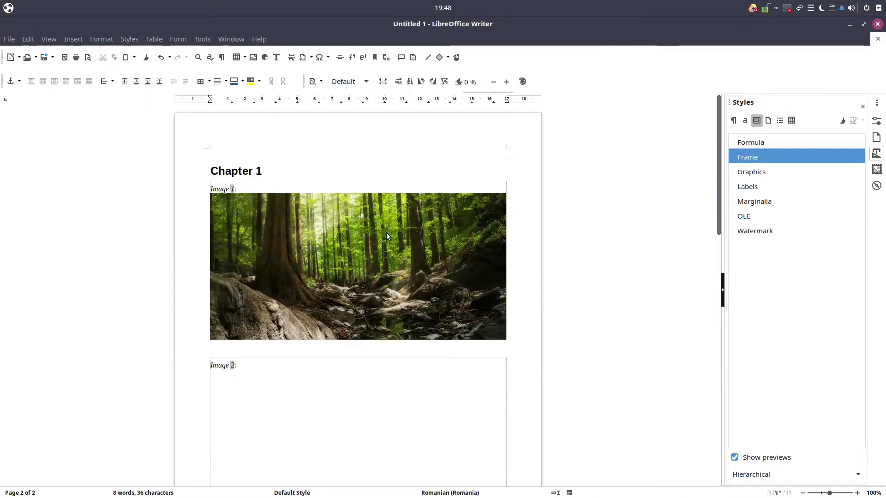
{"action": "left_click", "coordinate": [370, 183]}
{"action": "left_click", "coordinate": [326, 200]}
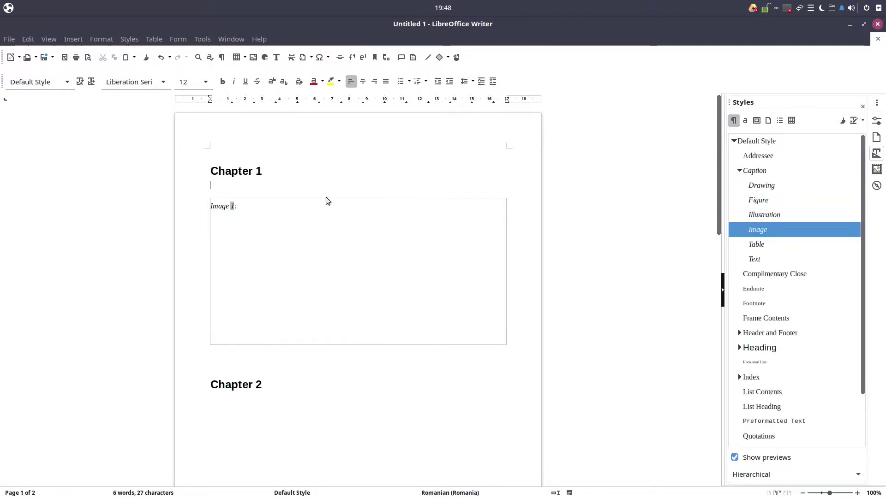
{"action": "key", "text": "Delete"}
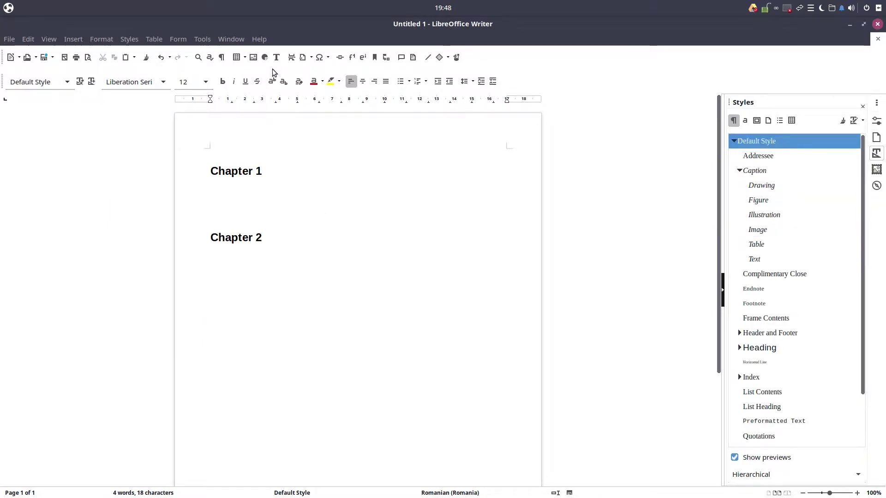
{"action": "left_click", "coordinate": [253, 58]}
{"action": "double_click", "coordinate": [336, 82]}
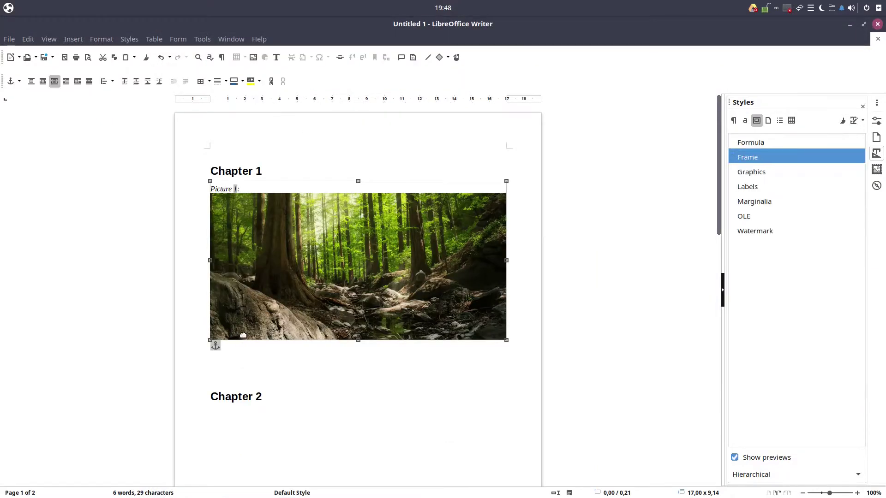
Delete the new image and set image AutoCaption to position Below, Caption Characters style, with border and shadow
{"action": "key", "text": "Delete"}
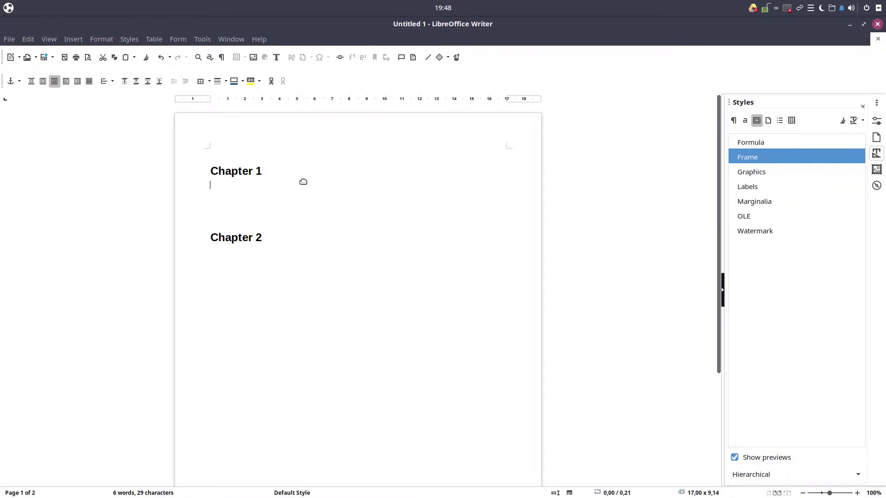
{"action": "left_click", "coordinate": [202, 39]}
{"action": "left_click", "coordinate": [223, 373]}
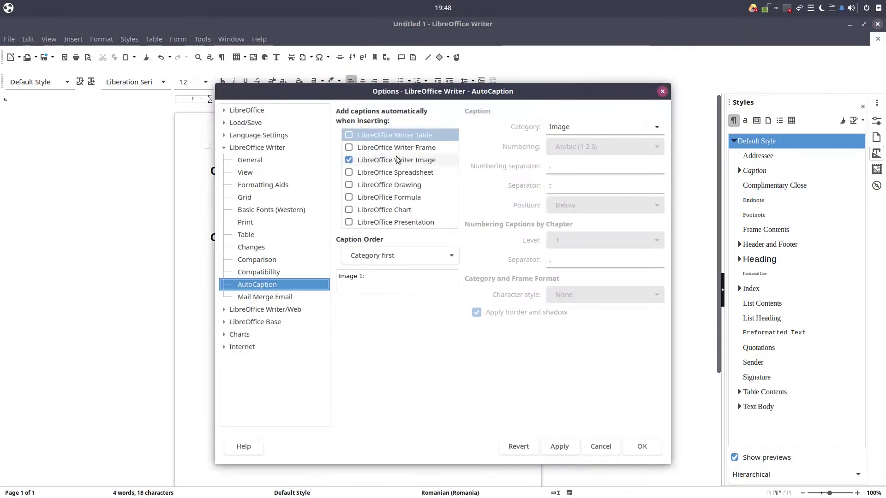
{"action": "left_click", "coordinate": [376, 160]}
{"action": "left_click", "coordinate": [567, 208]}
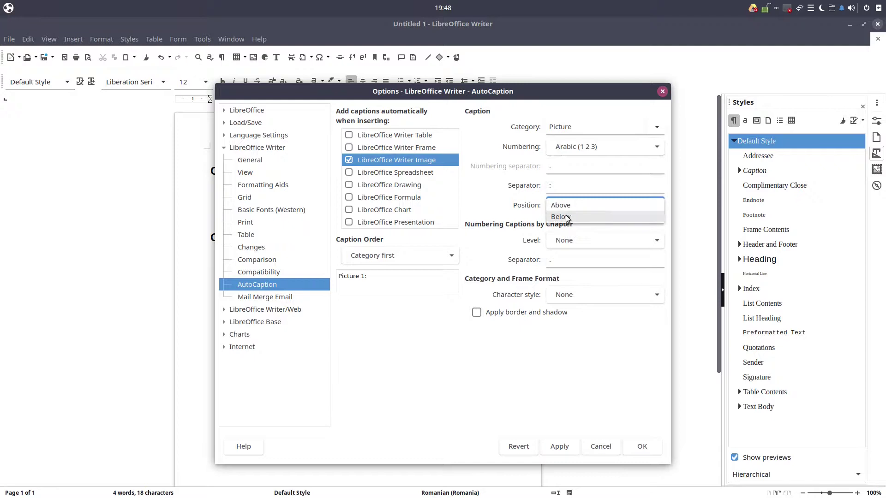
{"action": "left_click", "coordinate": [570, 218]}
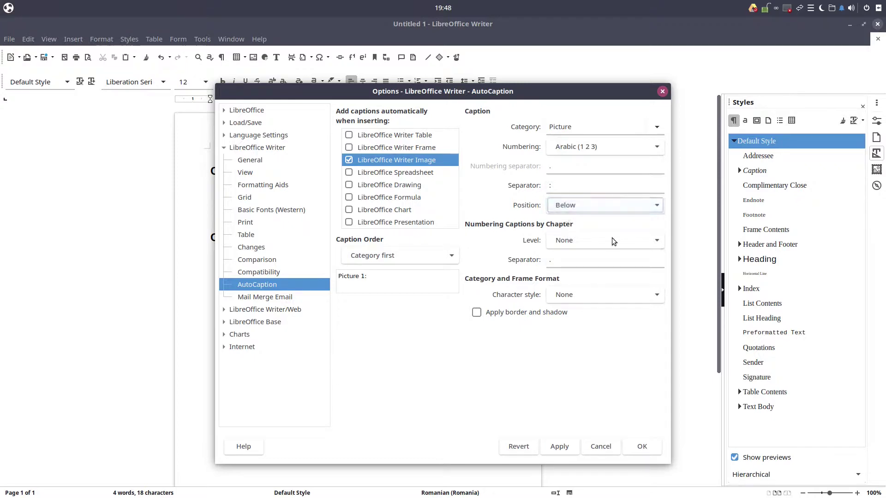
{"action": "left_click", "coordinate": [566, 295]}
{"action": "left_click", "coordinate": [576, 318]}
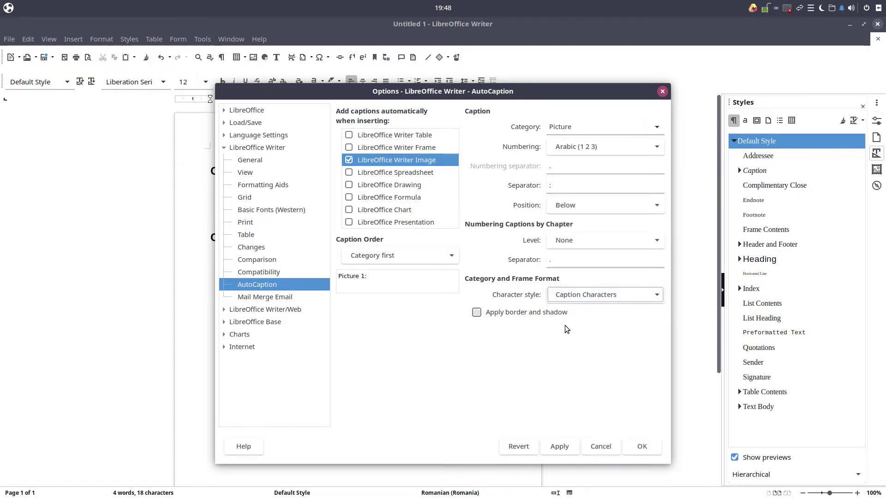
{"action": "left_click", "coordinate": [527, 314]}
{"action": "left_click", "coordinate": [642, 446]}
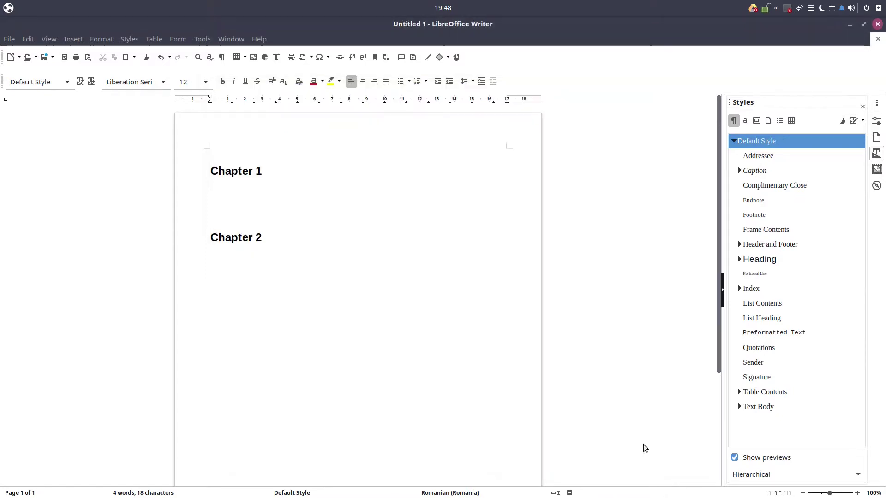
Reinsert the forest picture under Chapter 1 and place the cursor in its 'Picture 1:' caption
{"action": "left_click", "coordinate": [254, 57]}
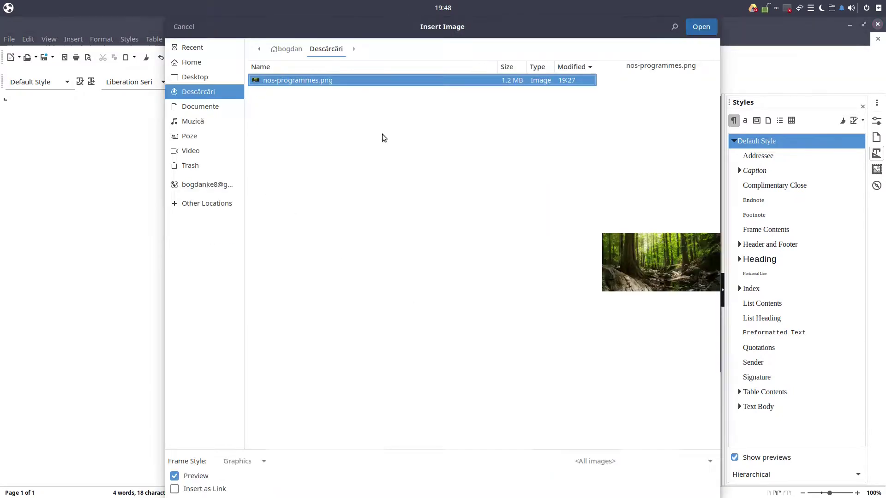
{"action": "double_click", "coordinate": [363, 84]}
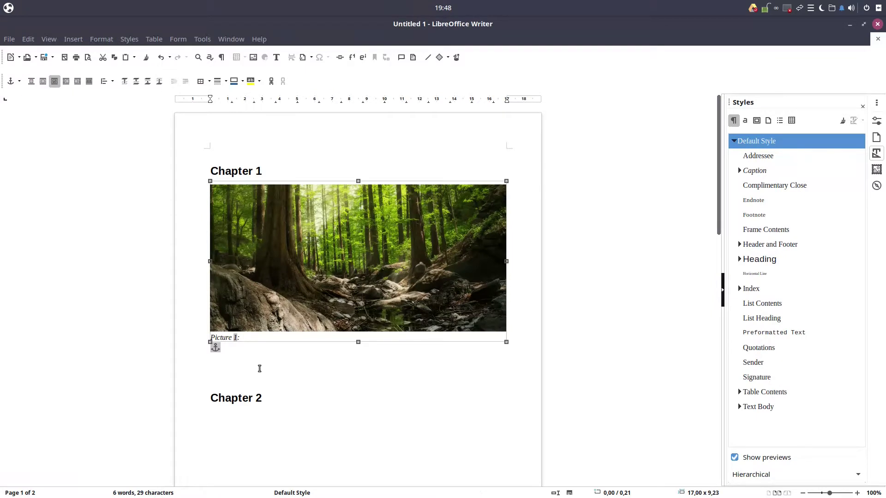
{"action": "left_click", "coordinate": [260, 368]}
{"action": "left_click", "coordinate": [247, 337]}
Bring up the 'Picture 1:' caption's context menu, then dismiss it without applying a paragraph style
{"action": "right_click", "coordinate": [247, 336]}
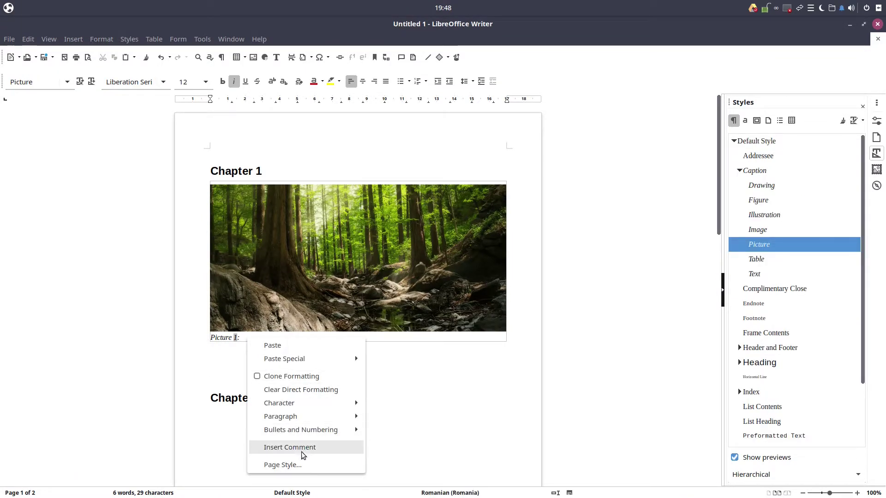
{"action": "mouse_move", "coordinate": [355, 417]}
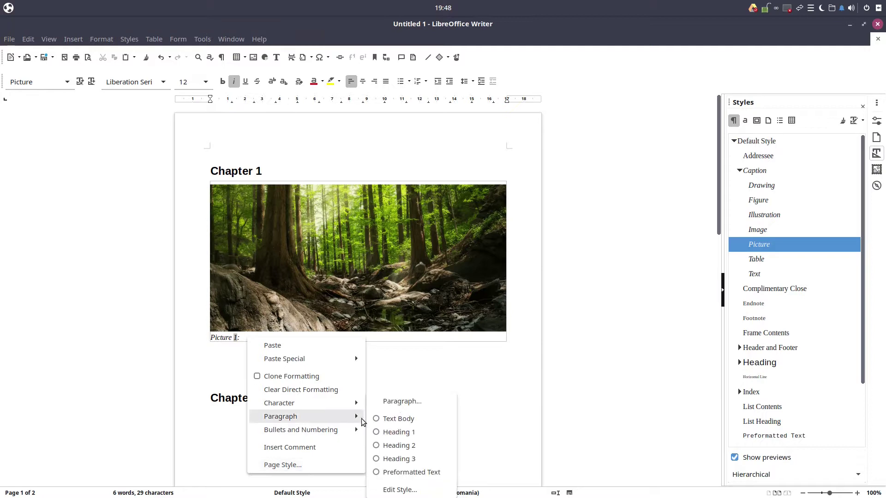
{"action": "left_click", "coordinate": [382, 380]}
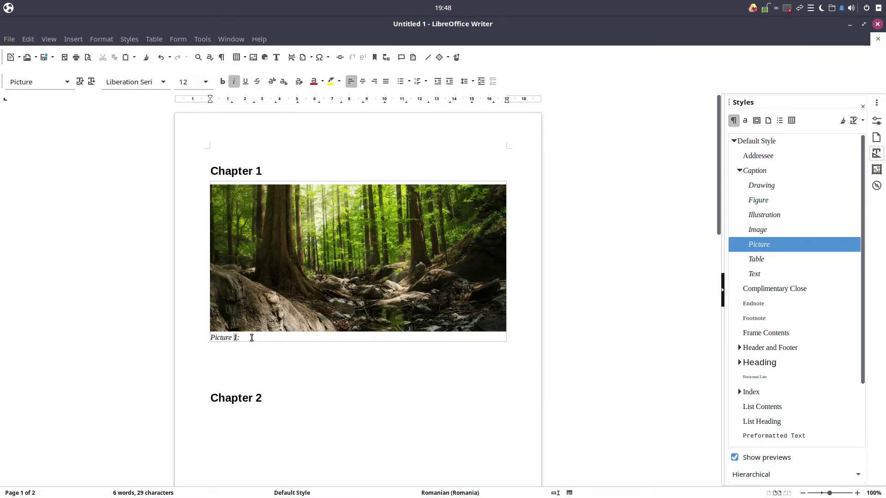